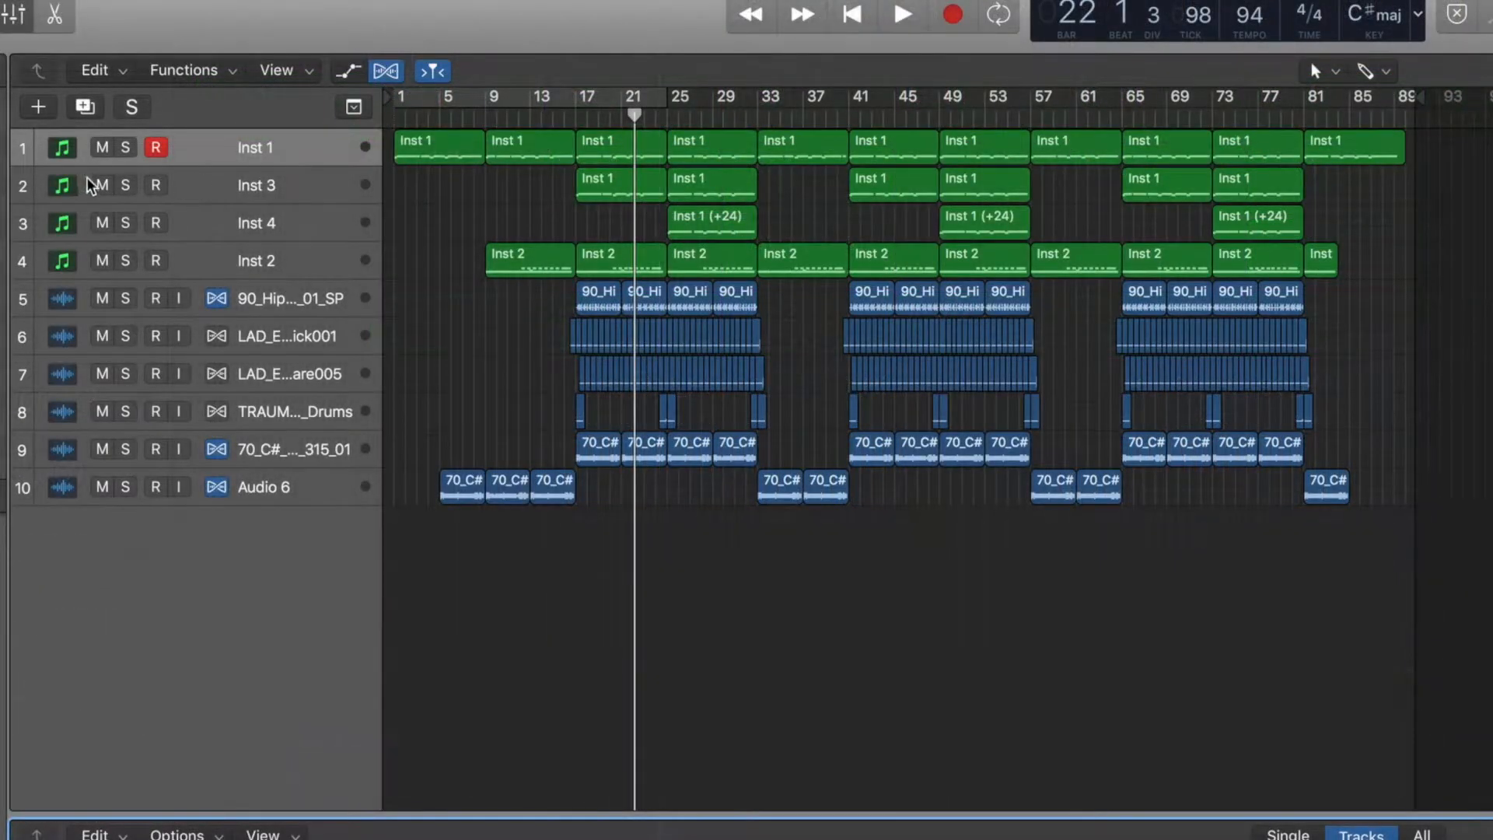
Solo the Inst 3 and LAD kick tracks and play them together in a cycle over bars 17 to 25.
left_click(126, 185)
mouse_move(588, 107)
left_mouse_down()
mouse_move(401, 101)
mouse_move(577, 100)
left_mouse_up()
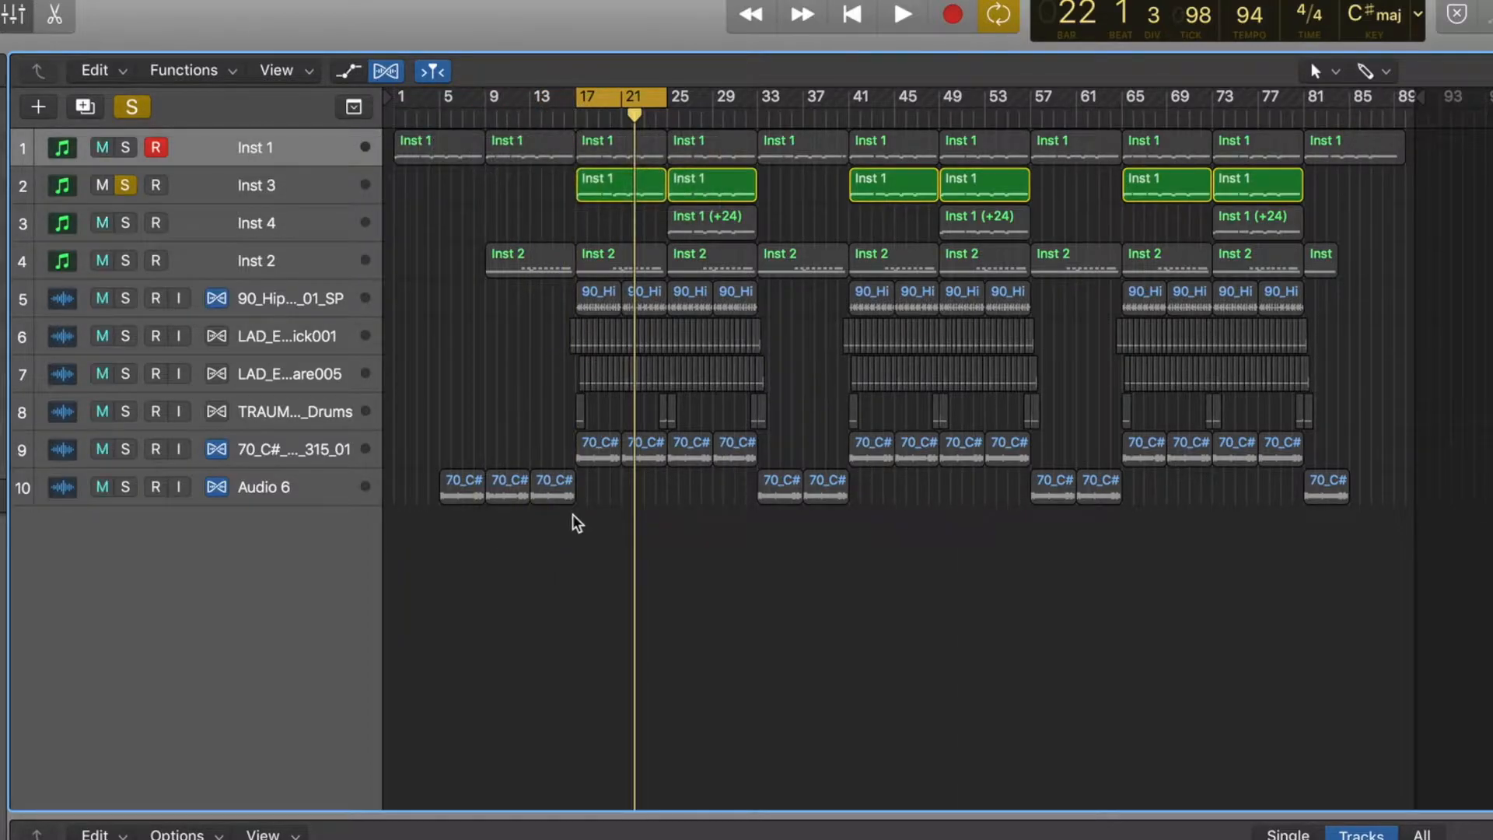
left_click(289, 345)
left_click(125, 335)
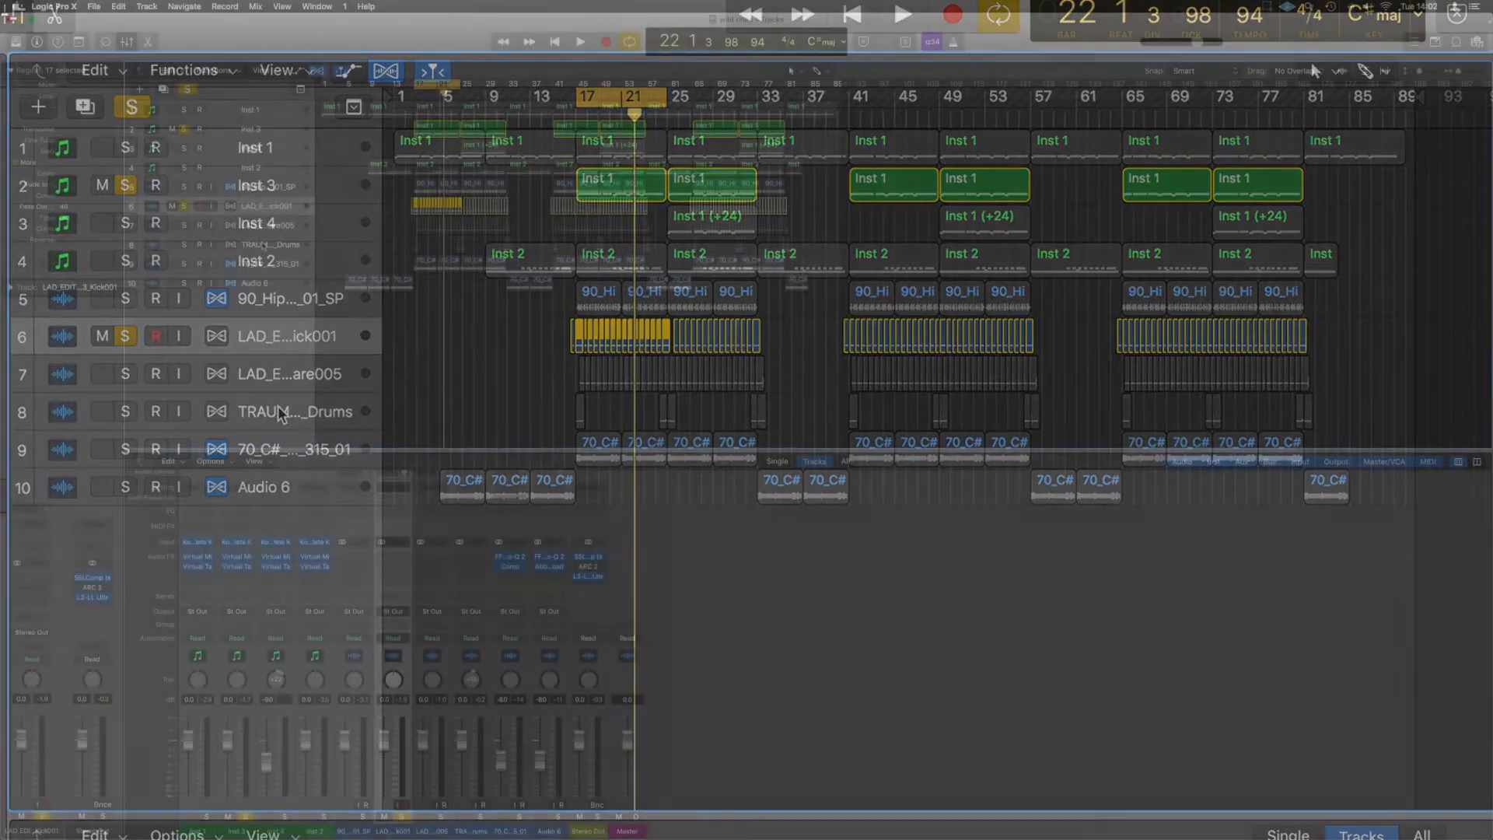
key("space")
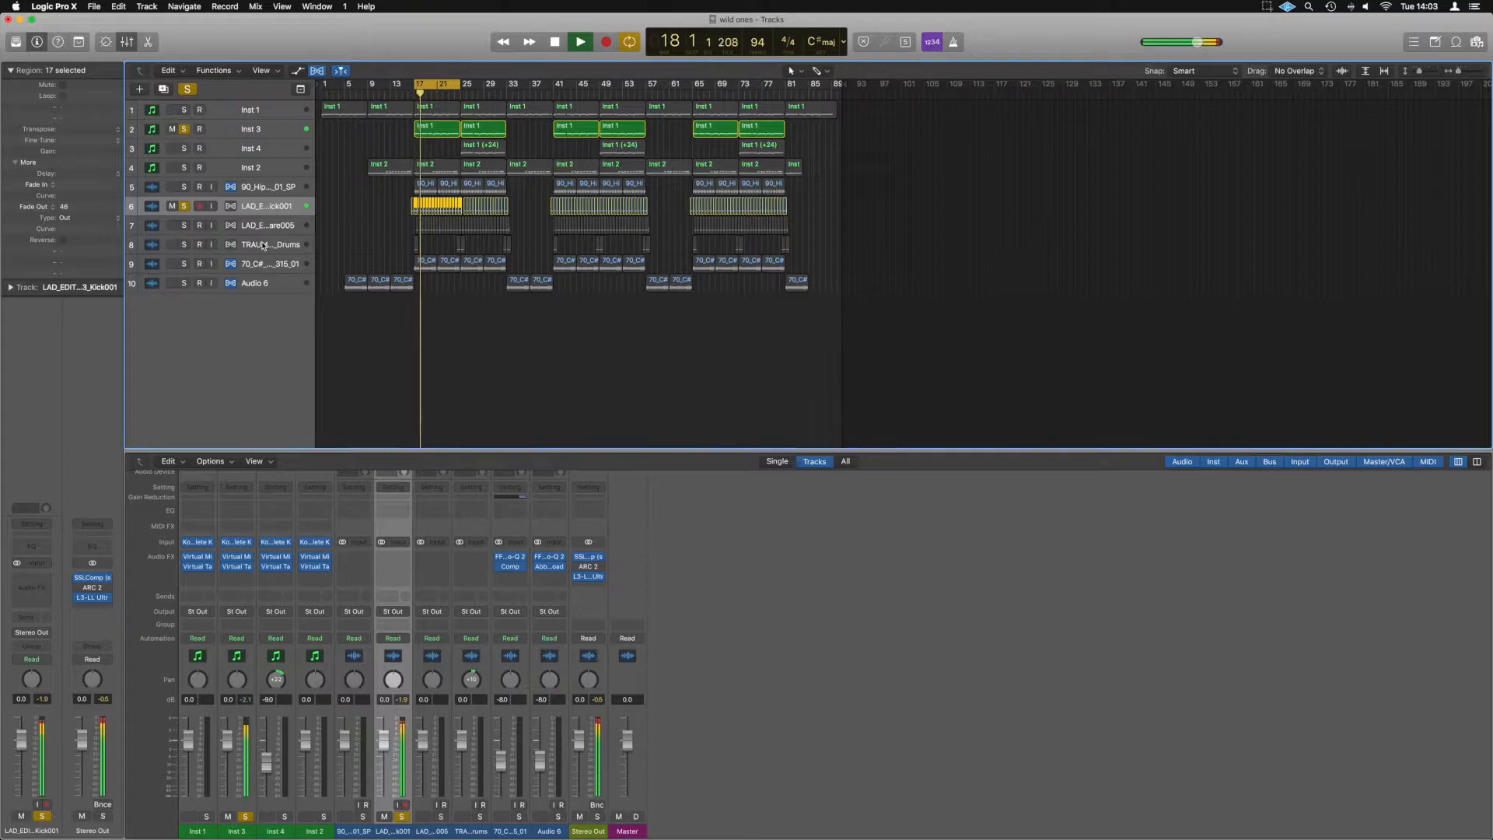
key("space")
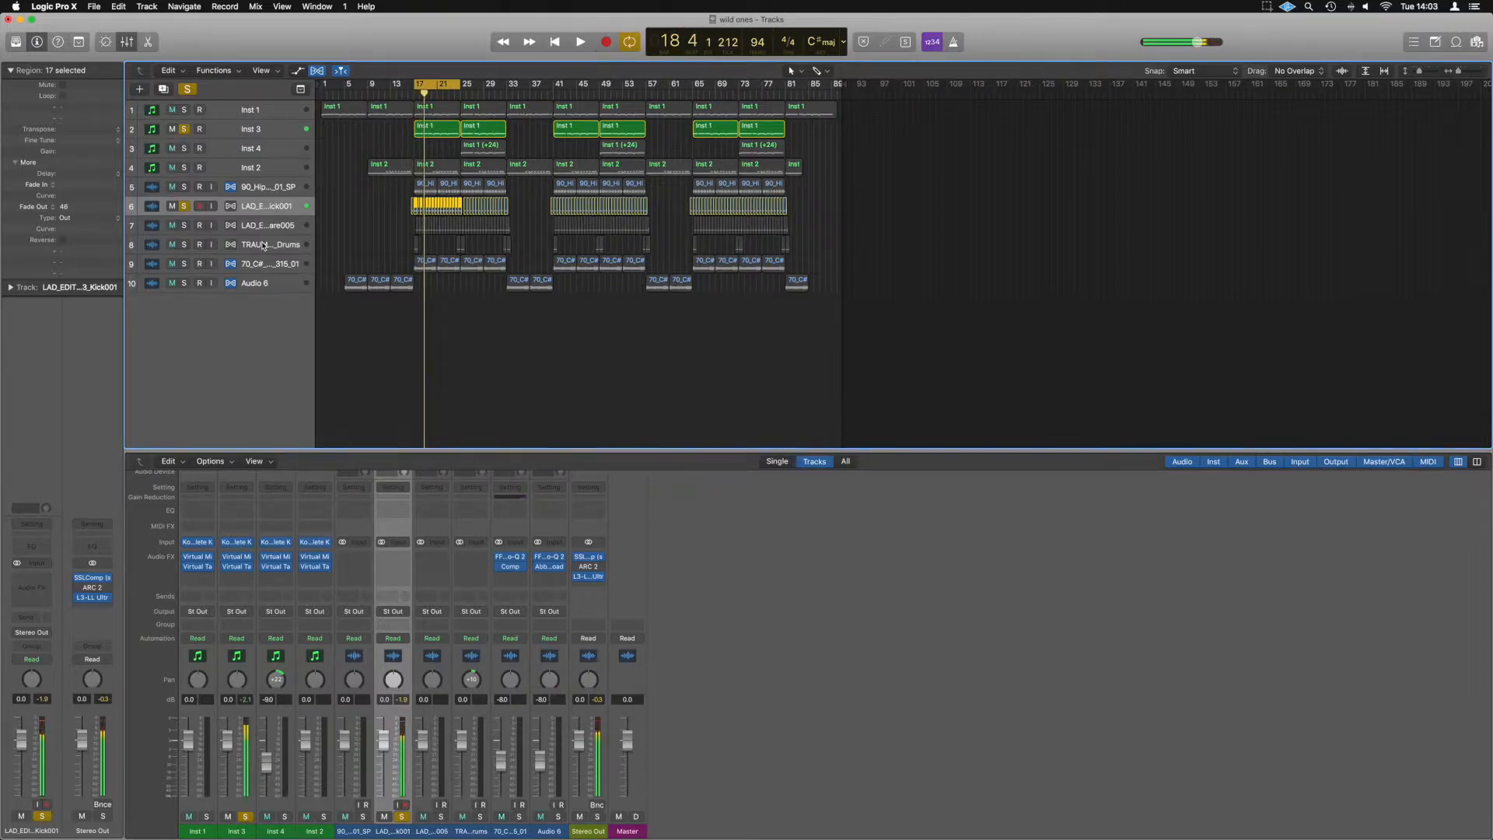
Add a Channel EQ to Inst 3 and to the kick track, and stack the two EQ windows one above the other.
left_click(248, 127)
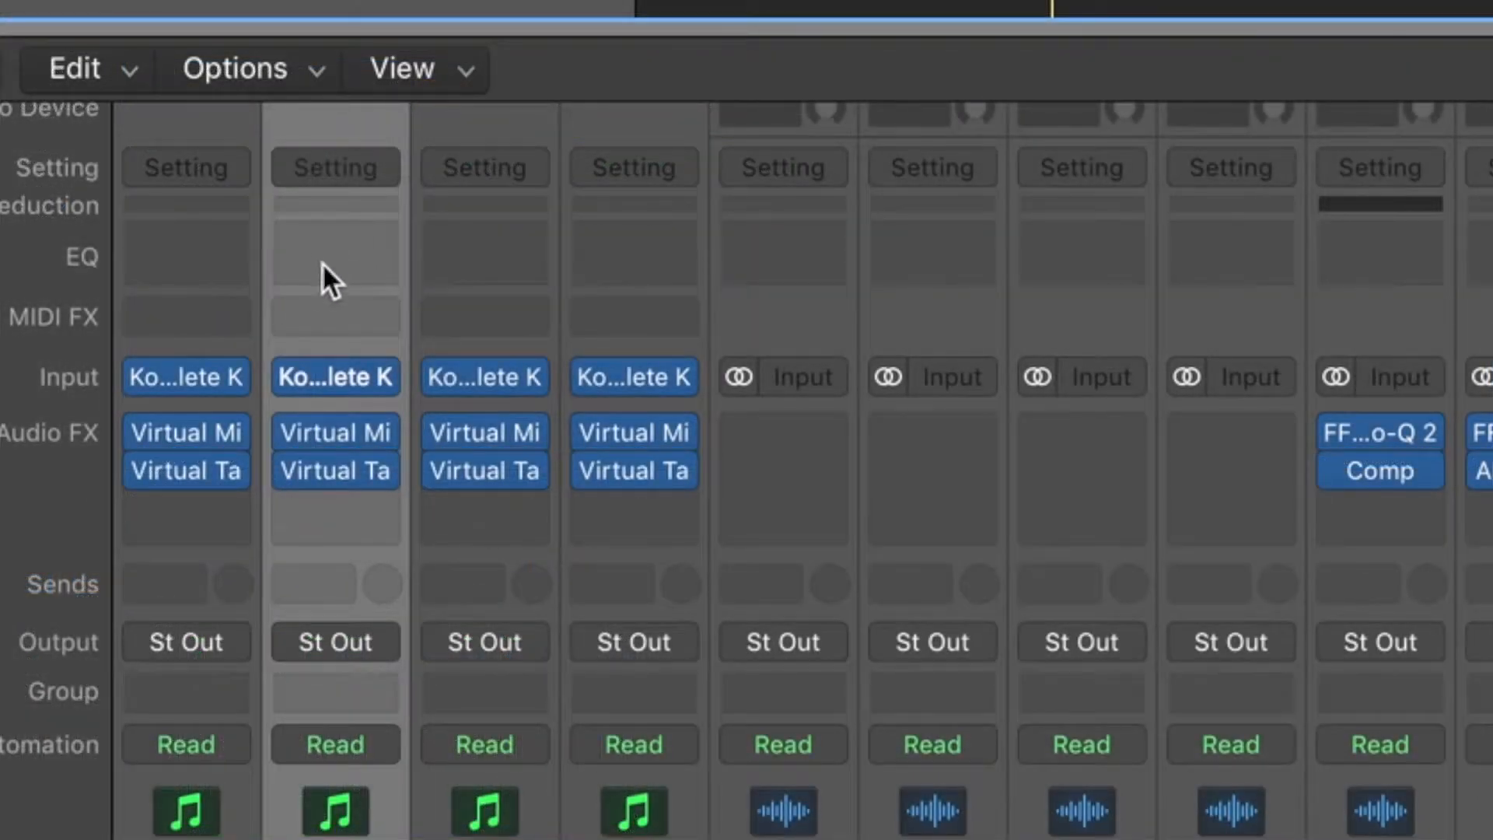
left_click(350, 252)
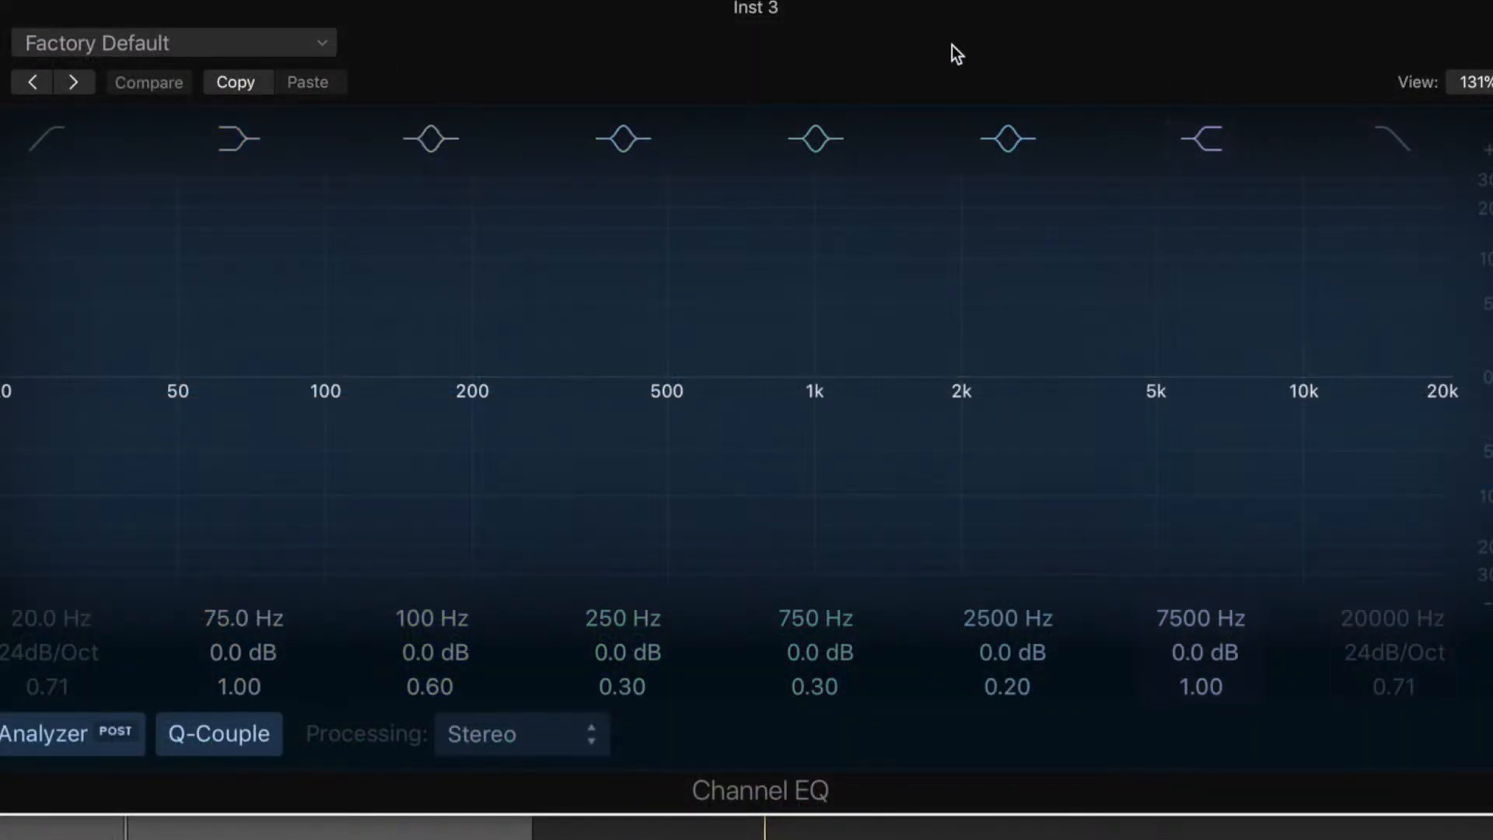
left_click_drag(906, 35, 1191, 9)
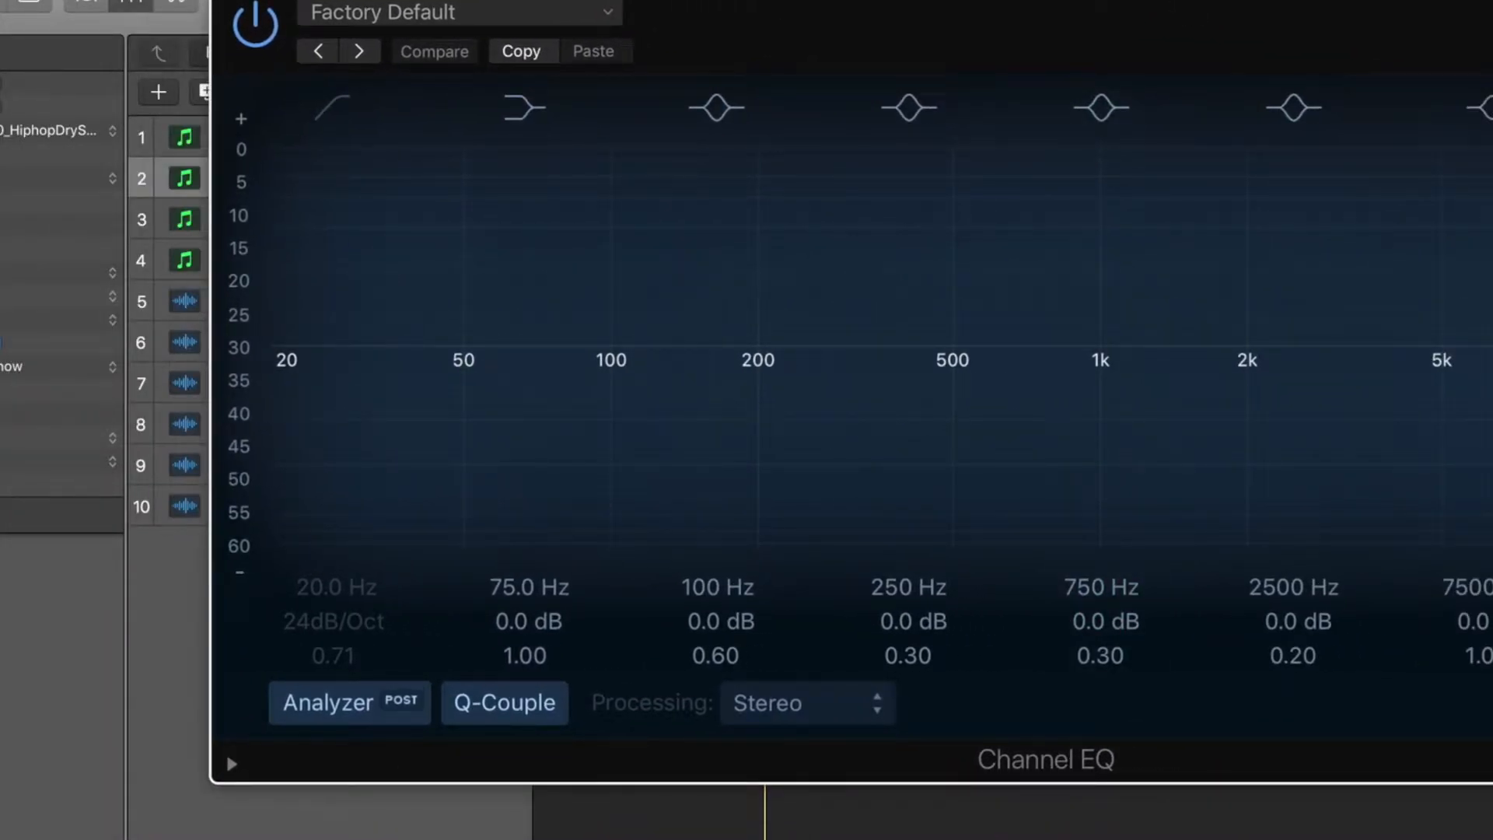
left_click(155, 343)
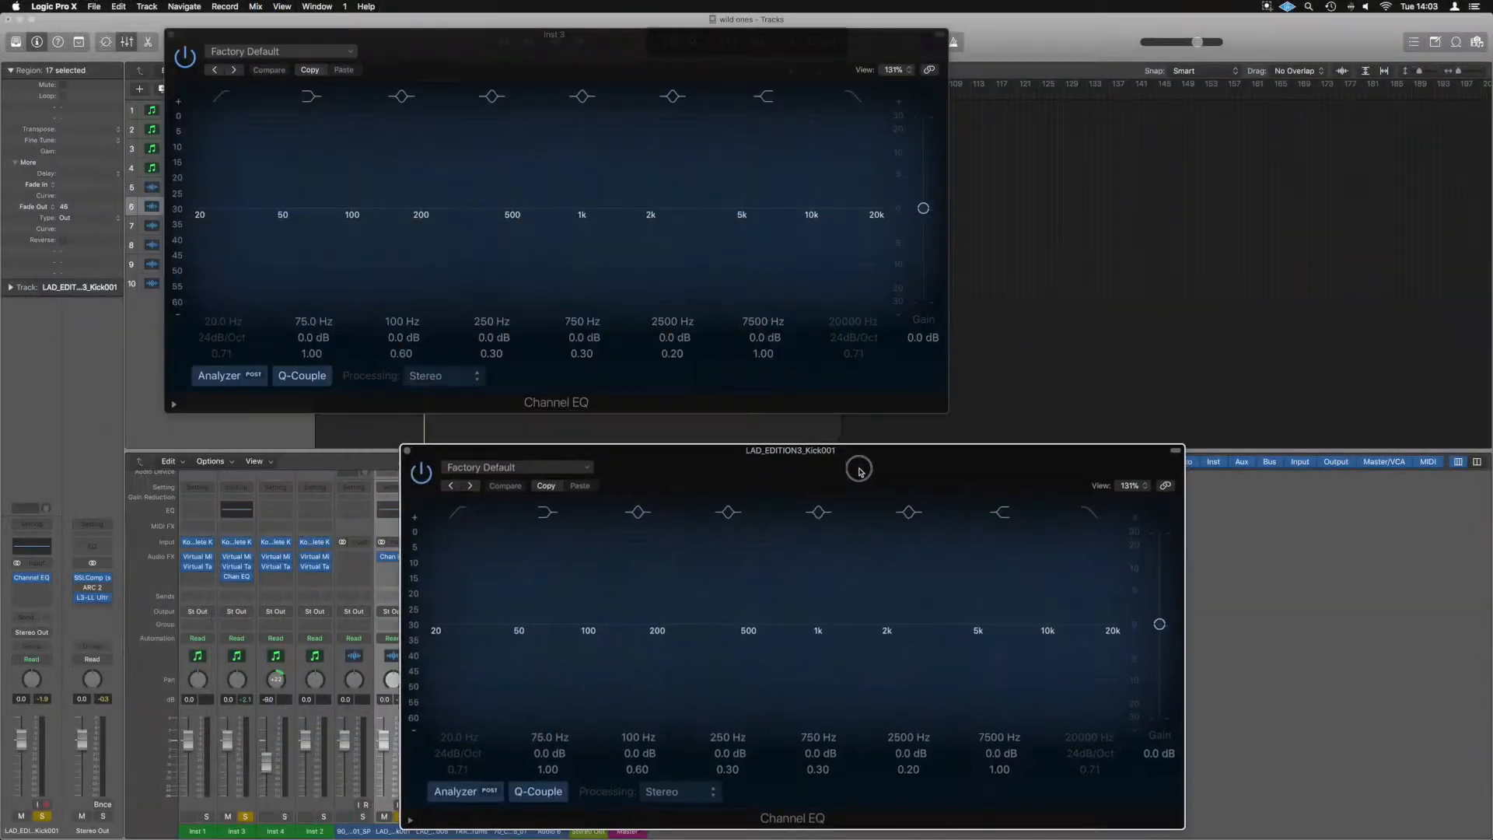
left_click_drag(859, 470, 623, 441)
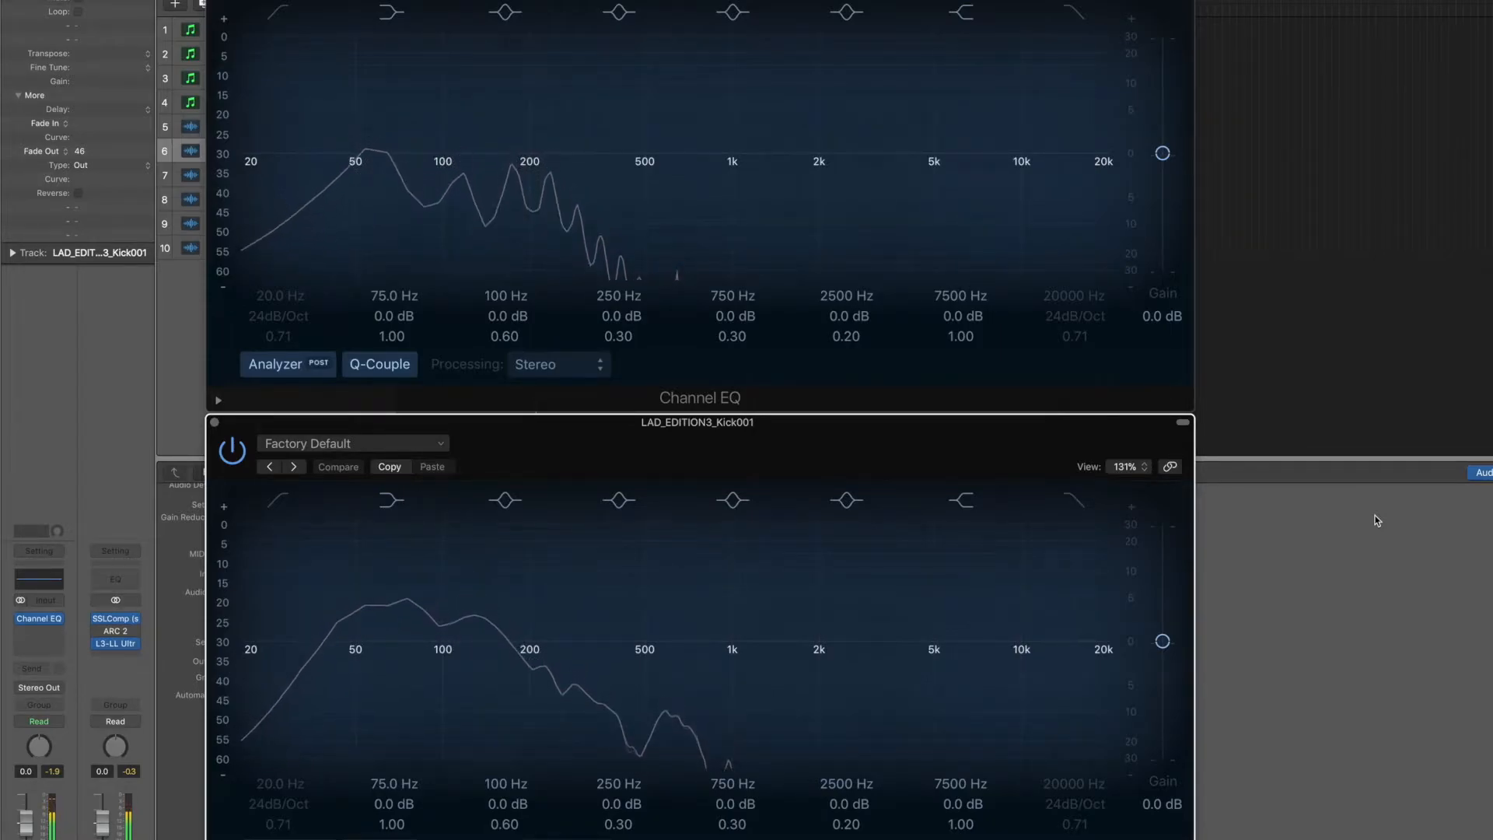
Cut 3 dB at 63 Hz with a Q of 1.20 on Inst 3's Channel EQ, using the 100 Hz bell band.
mouse_move(511, 660)
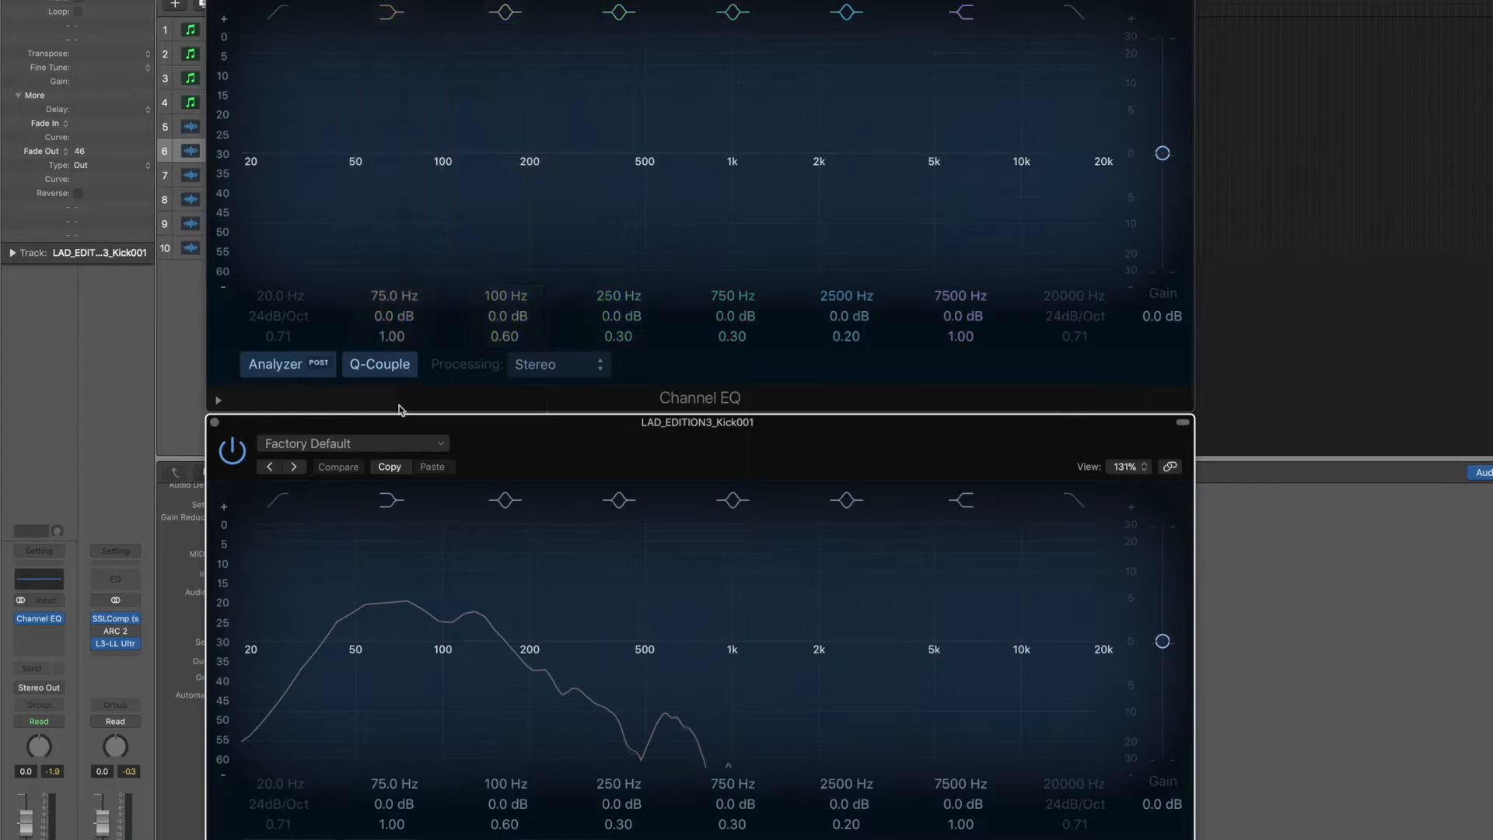
left_click_drag(443, 154, 381, 154)
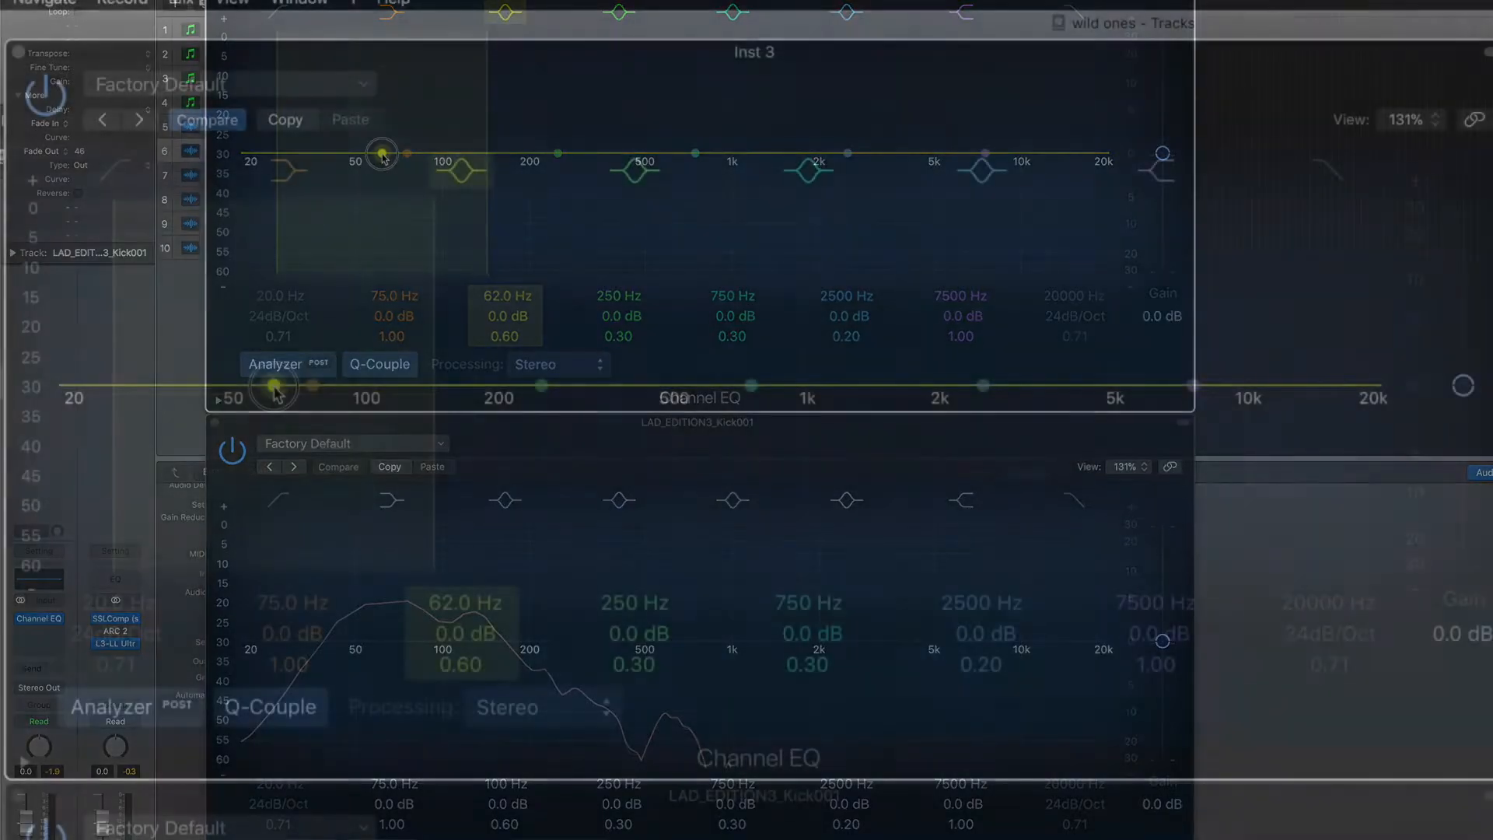
left_click_drag(383, 154, 383, 167)
left_click_drag(438, 663, 438, 634)
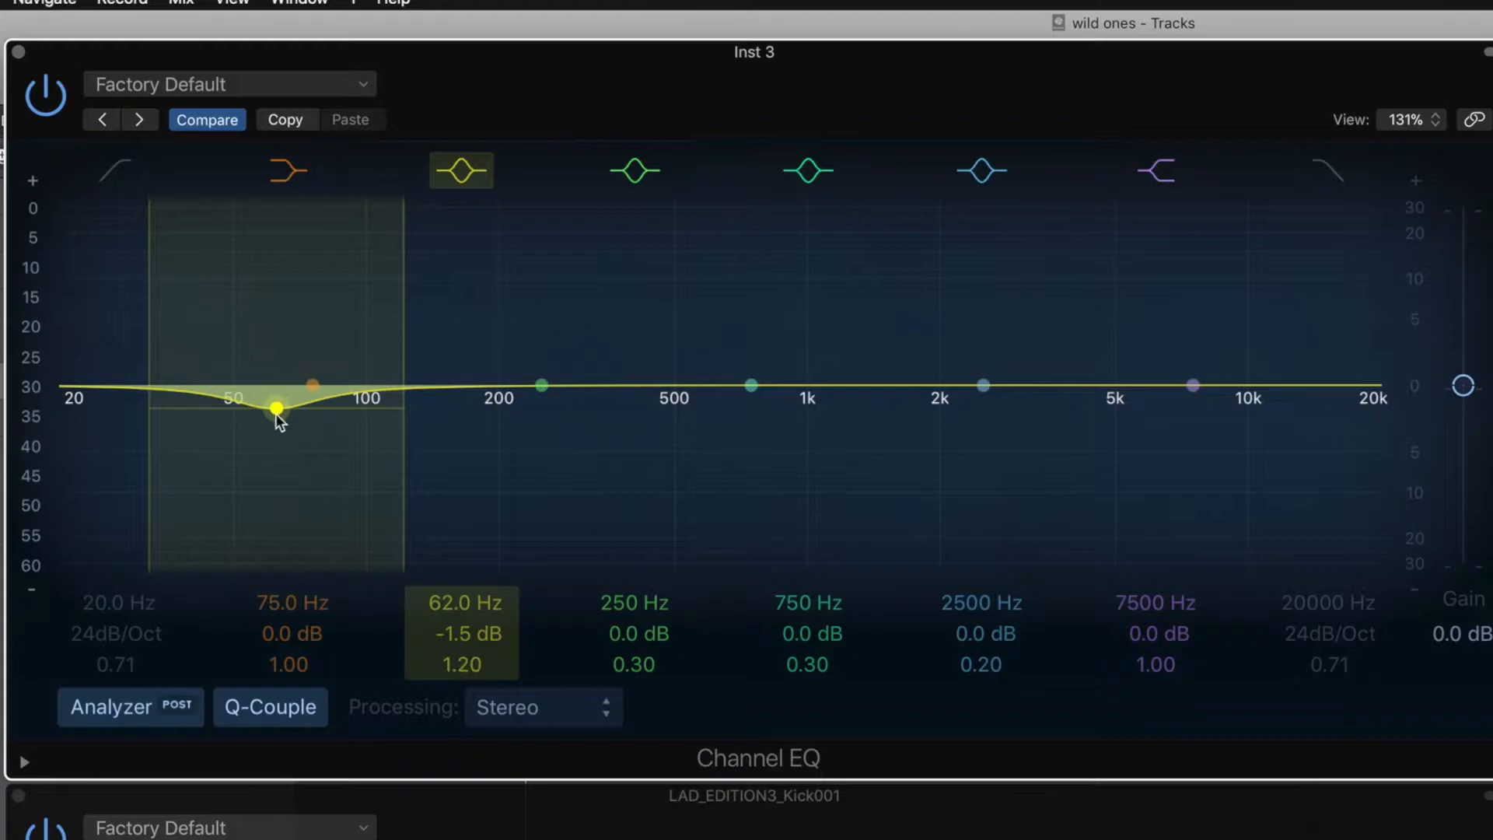
left_click_drag(277, 413, 278, 423)
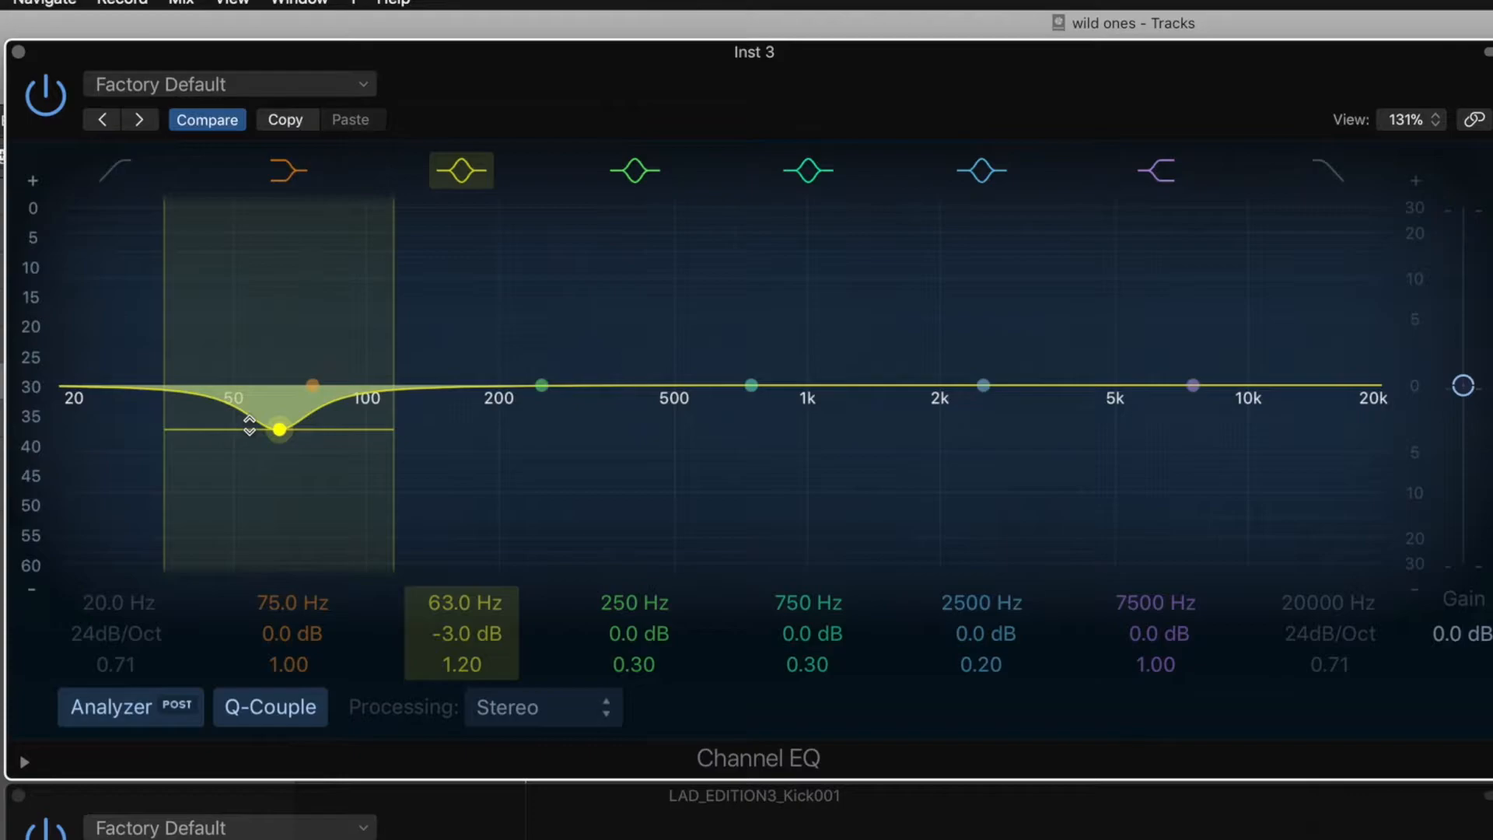
key("space")
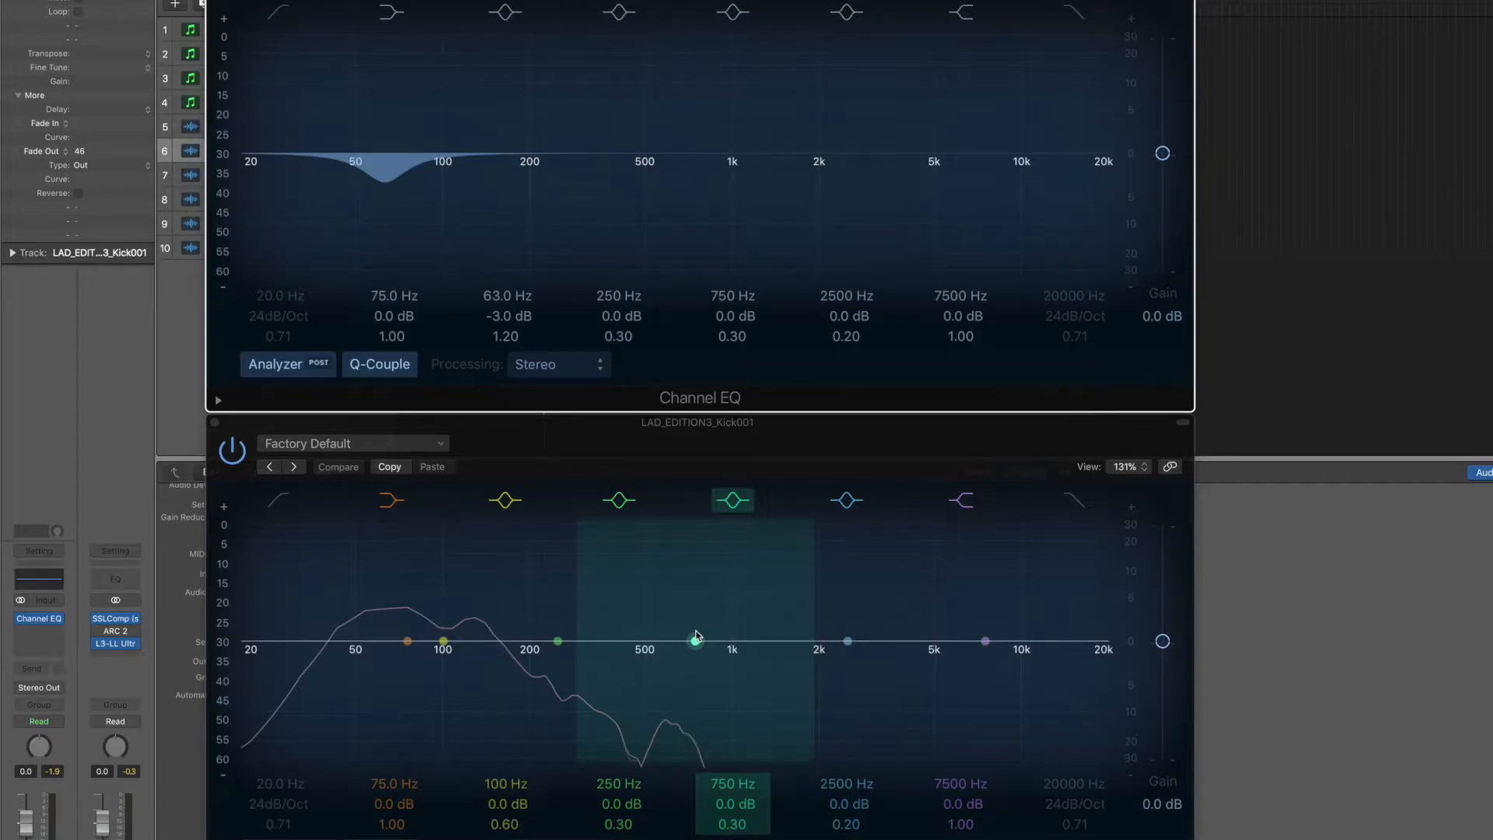
Set the low shelf of the kick's Channel EQ to 425 Hz and -1.5 dB, and switch that band off.
left_click_drag(408, 642, 629, 658)
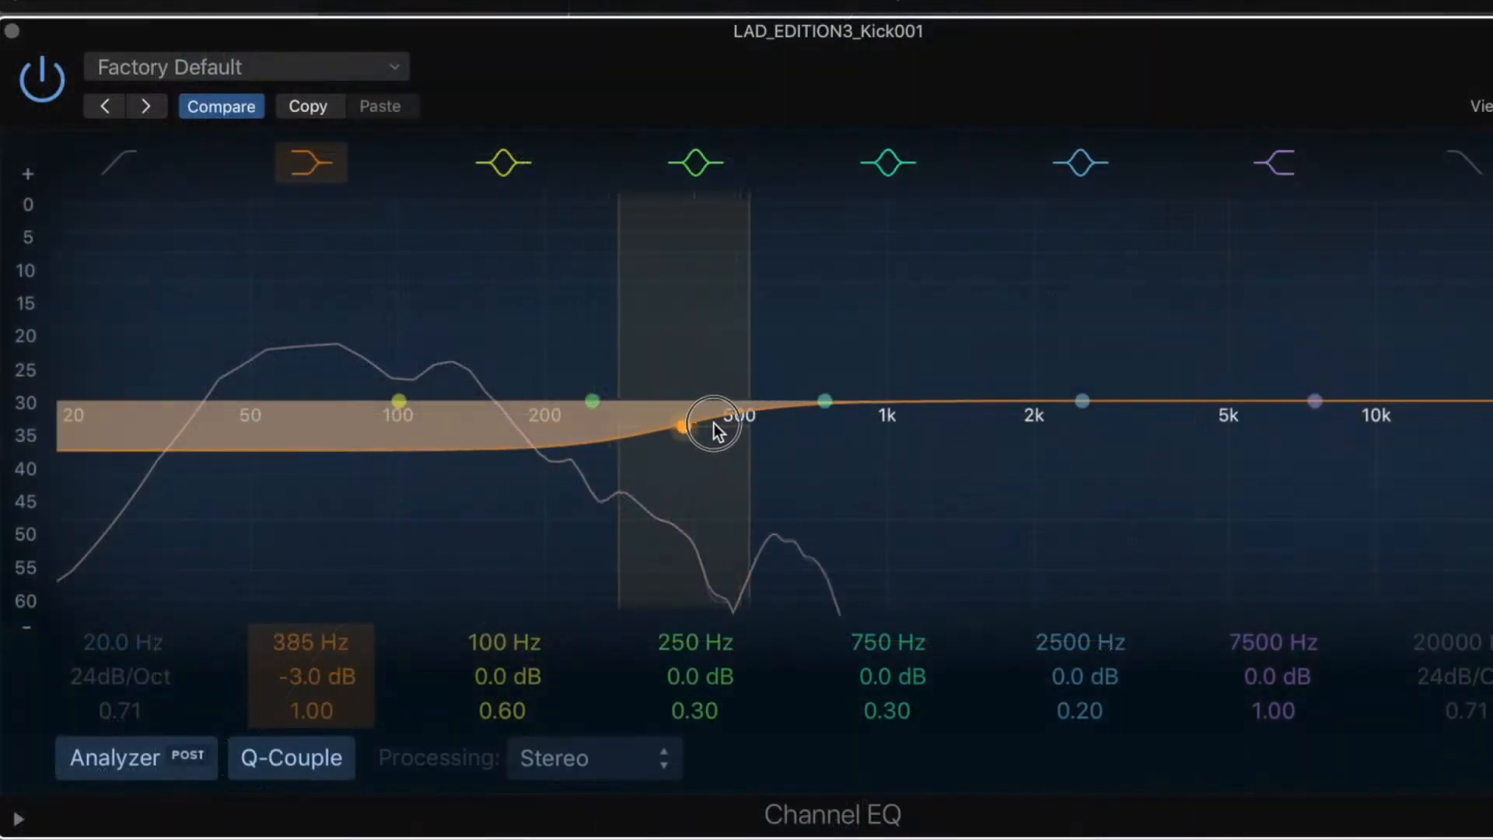
left_click_drag(714, 430, 734, 418)
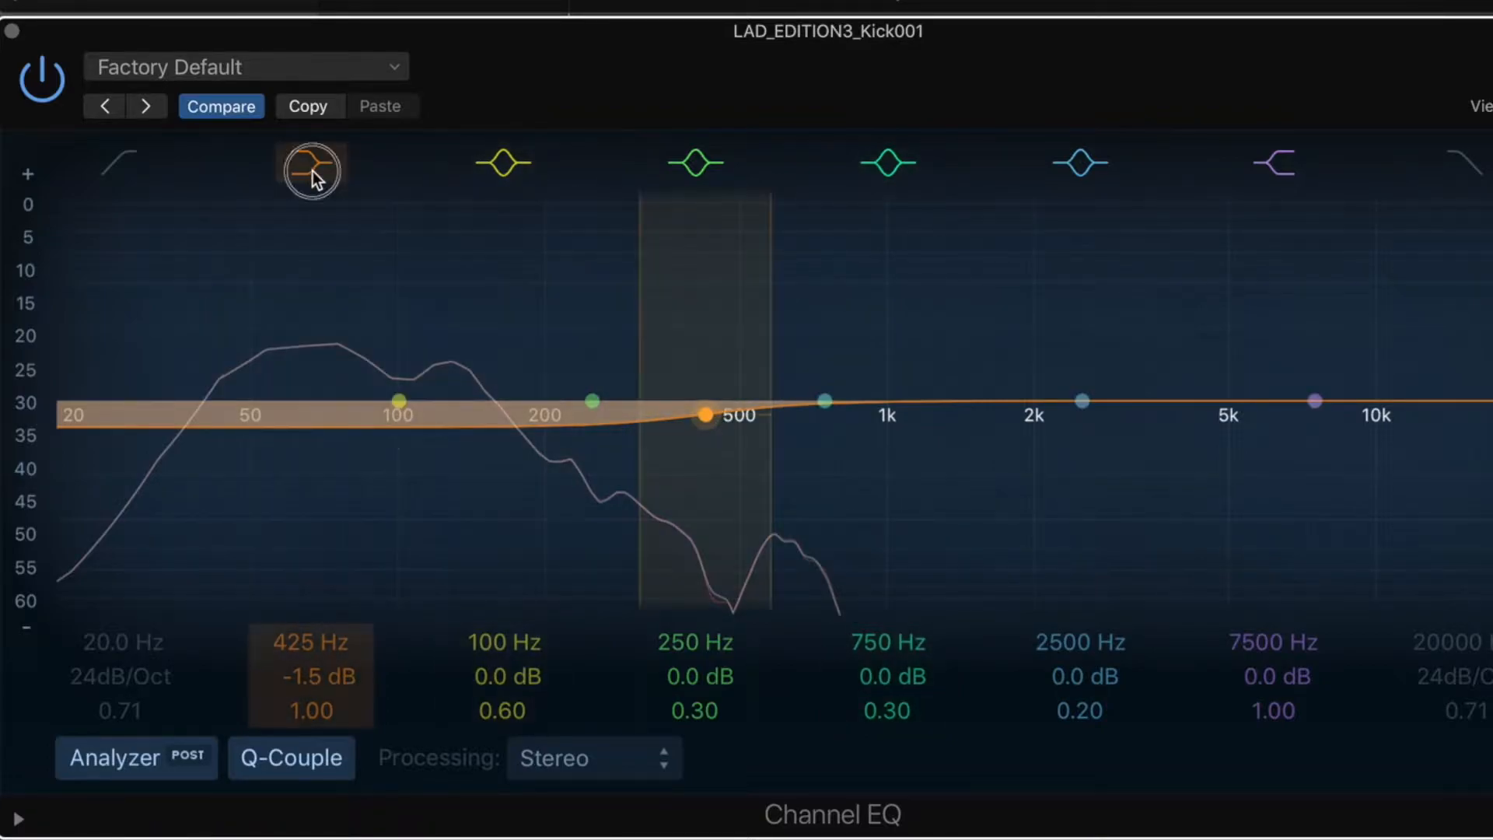
left_click(312, 171)
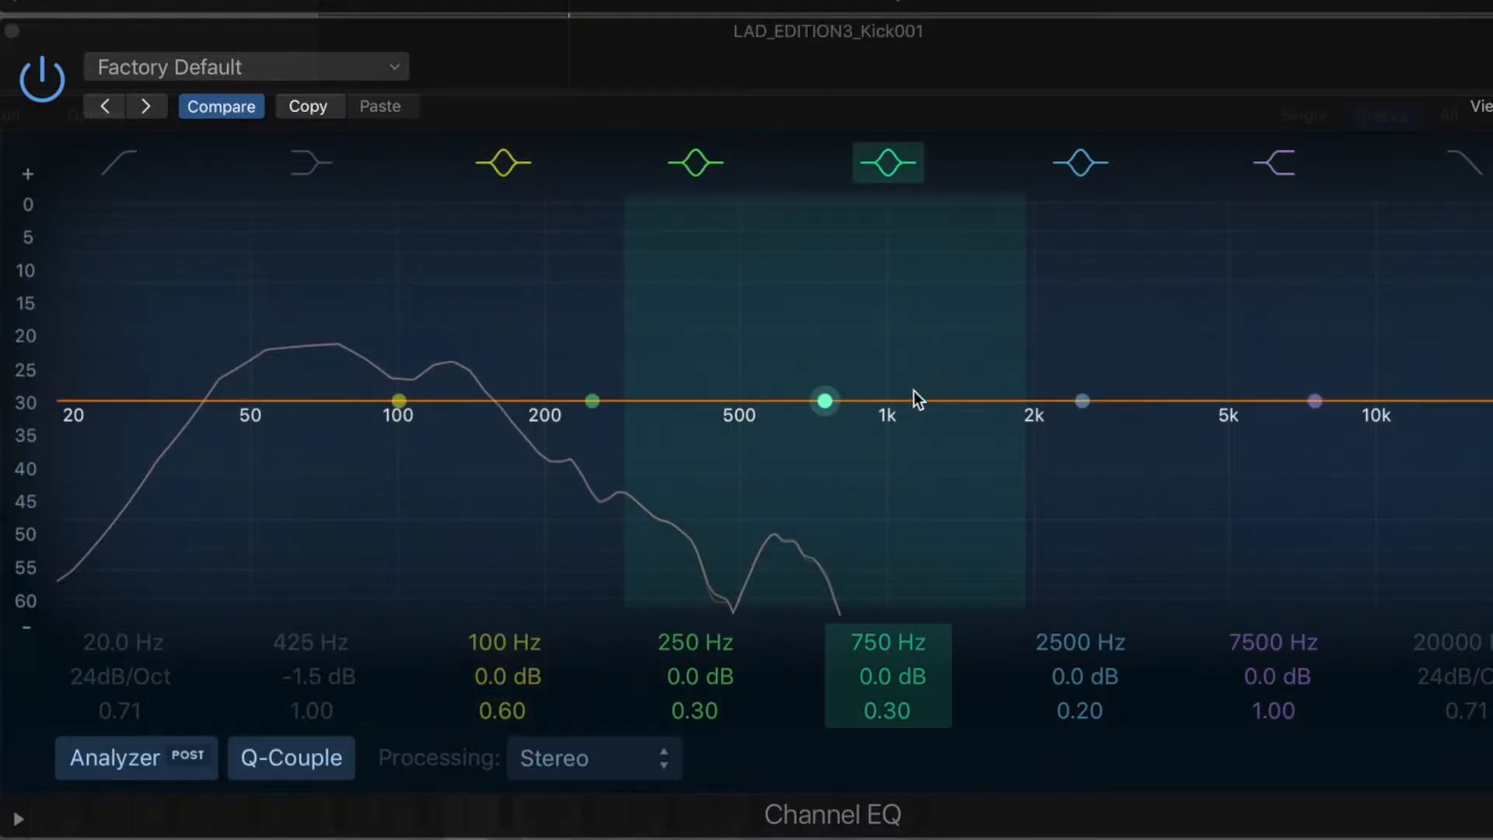
Sweep a narrow boost with the kick EQ's 750 Hz band, and settle it at 2500 Hz, +3.0 dB and Q 1.00.
left_click_drag(826, 400, 1189, 170)
left_click_drag(877, 714, 877, 626)
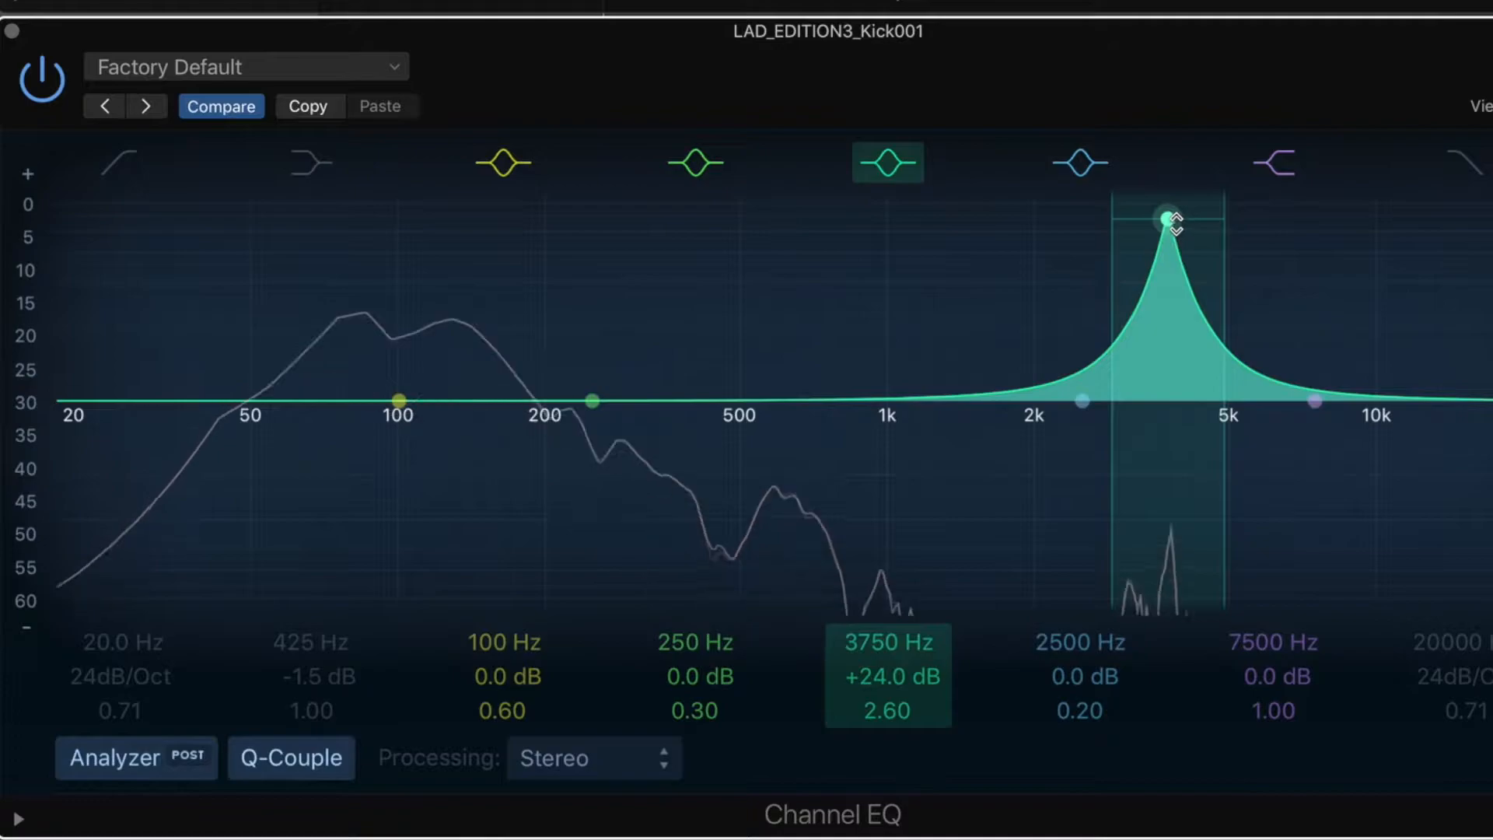
left_click_drag(1167, 224, 981, 436)
left_click_drag(883, 726, 884, 786)
left_click_drag(1002, 359, 1092, 355)
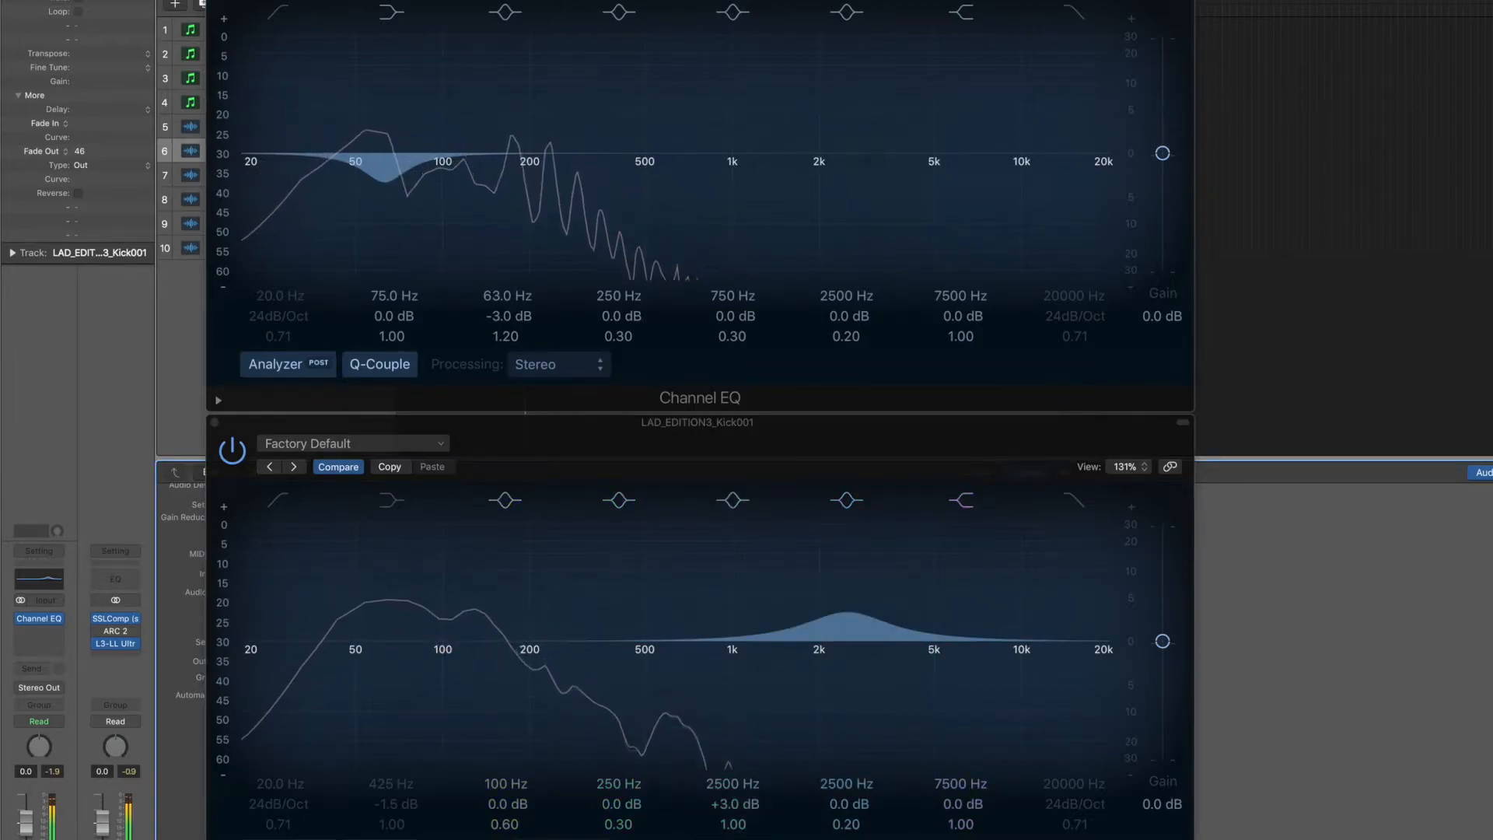
Compare the kick's sound with its Channel EQ bypassed and active.
left_click(225, 734)
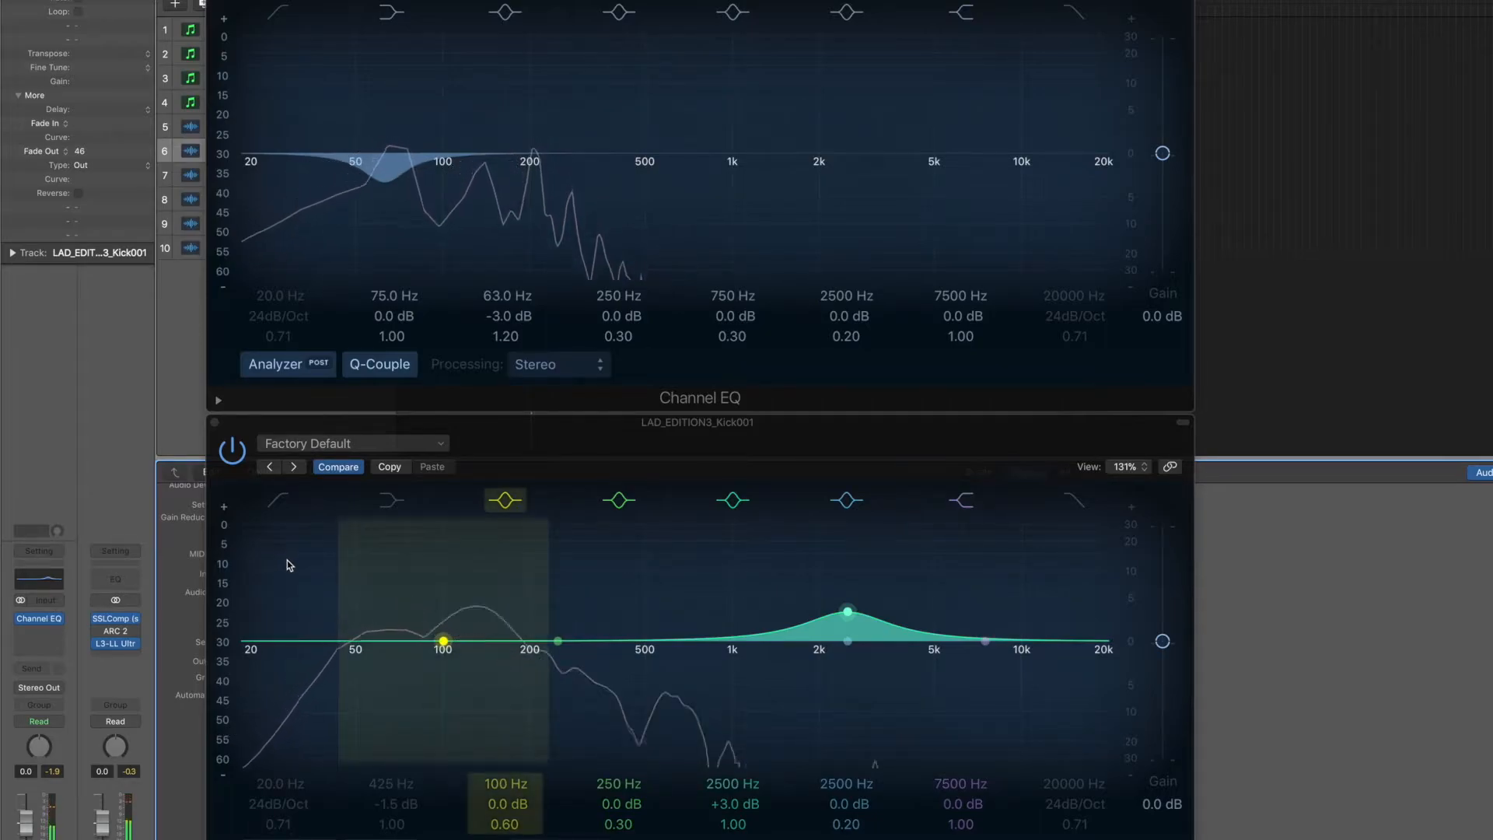
left_click(232, 451)
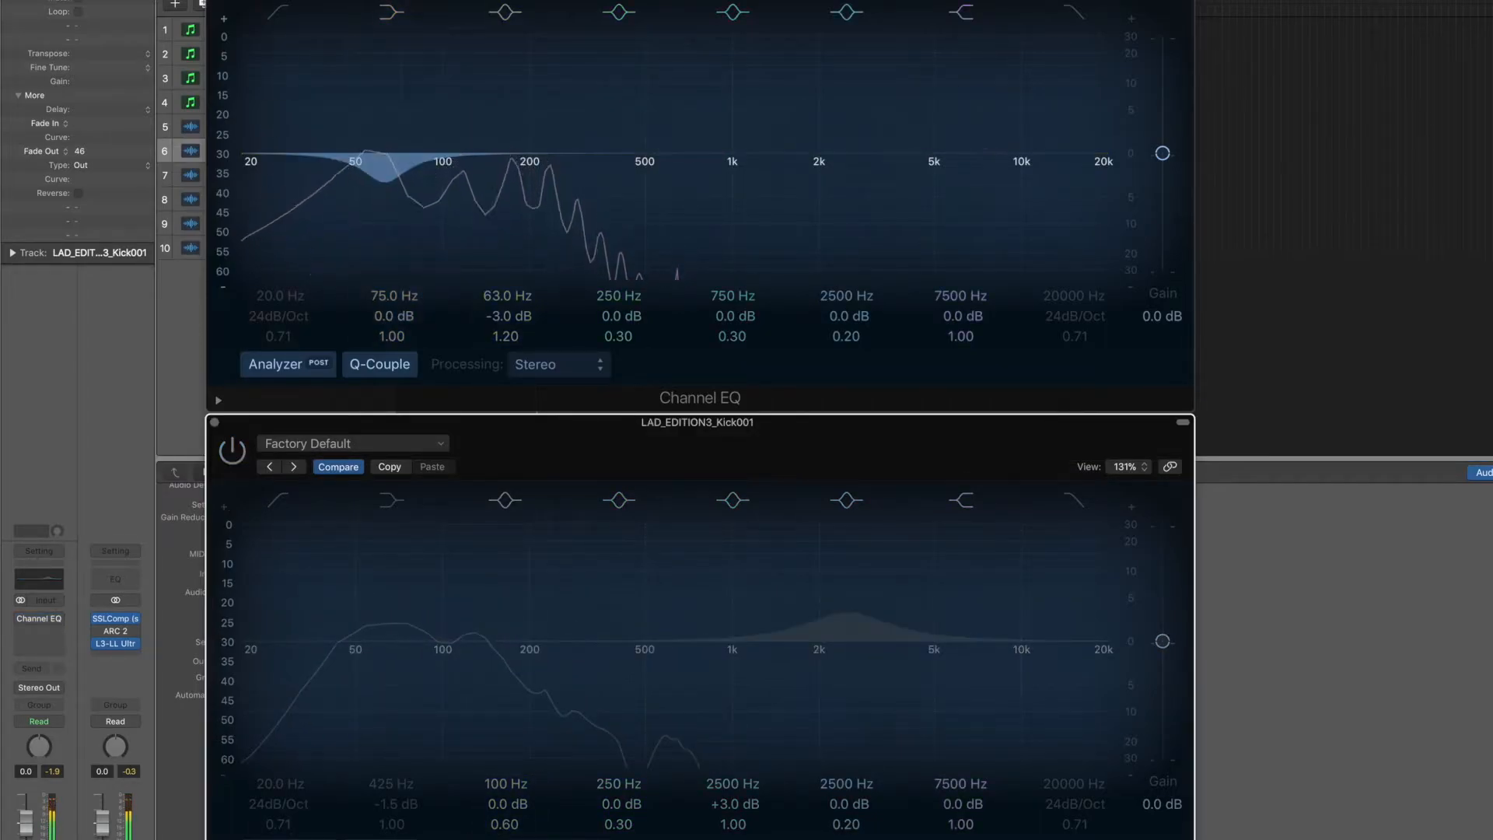
left_click(235, 453)
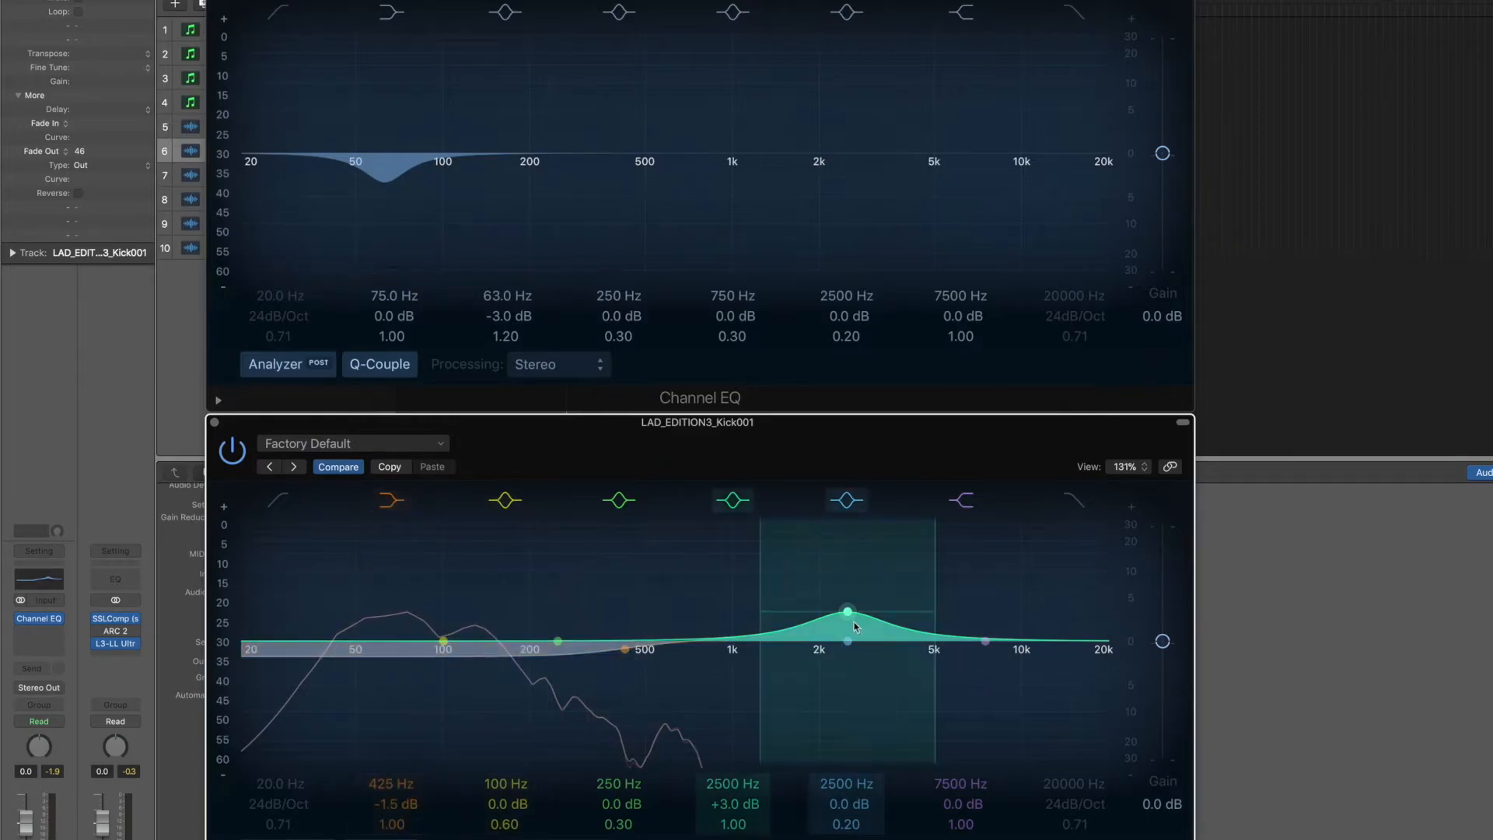
Reduce the kick EQ's 2500 Hz boost to +1.5 dB and compare the sound with the EQ off and on.
left_click_drag(850, 618, 848, 620)
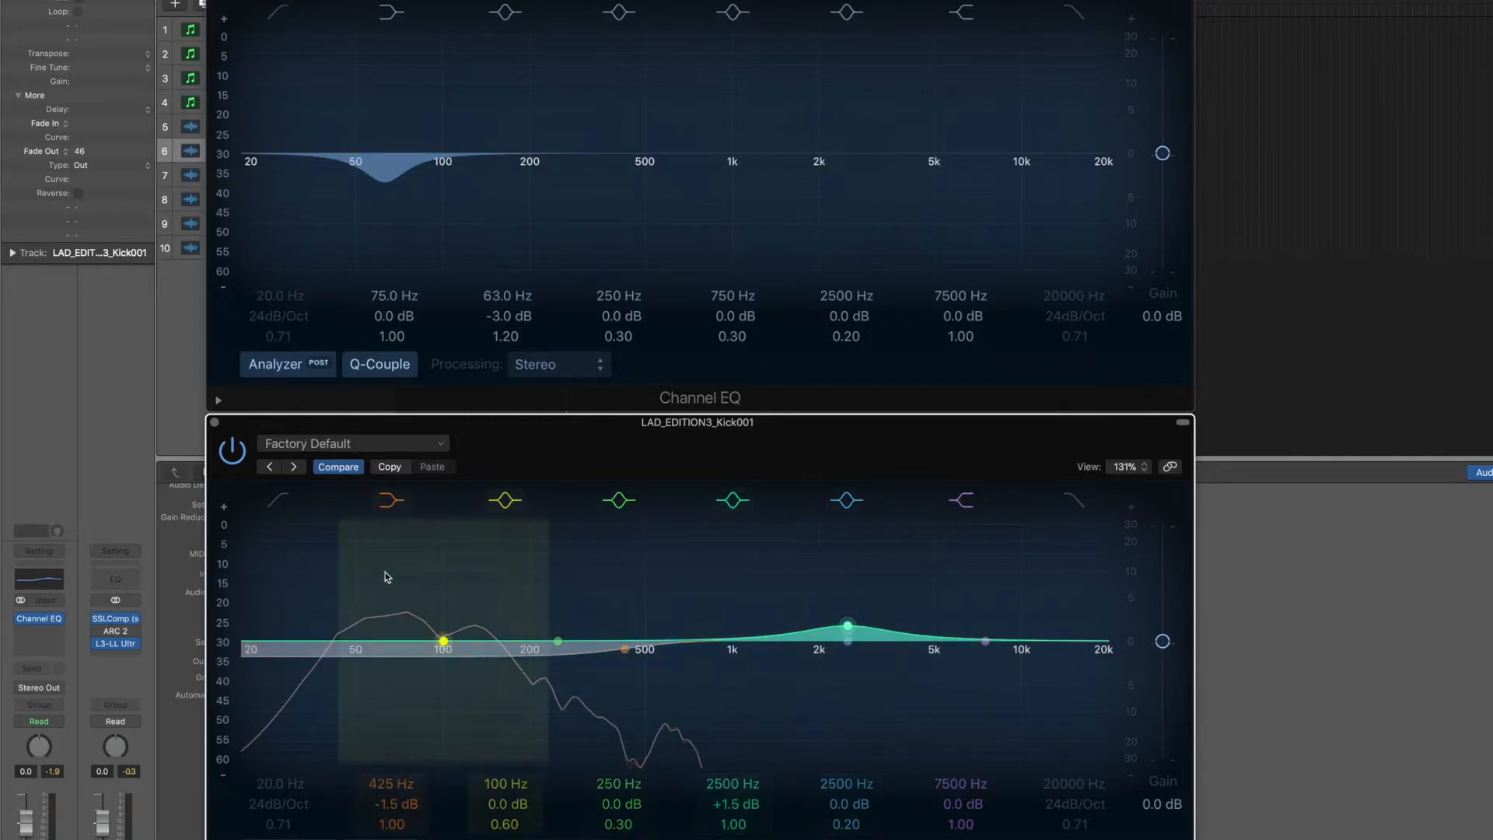
left_click(235, 456)
left_click(235, 456)
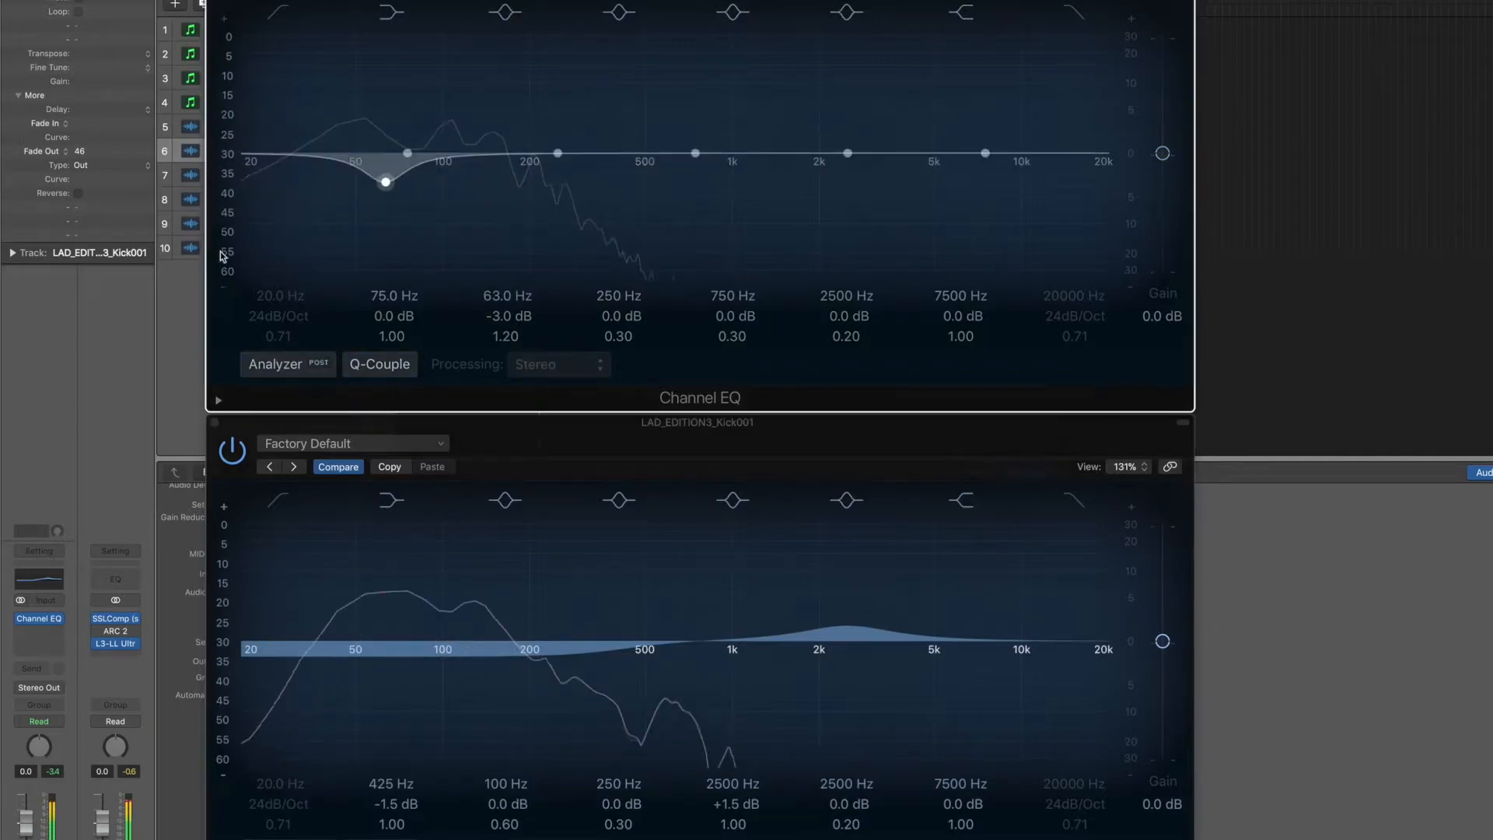
Compare the kick and Inst 3 with both Channel EQs bypassed, and switch both EQs back on.
left_click(223, 451)
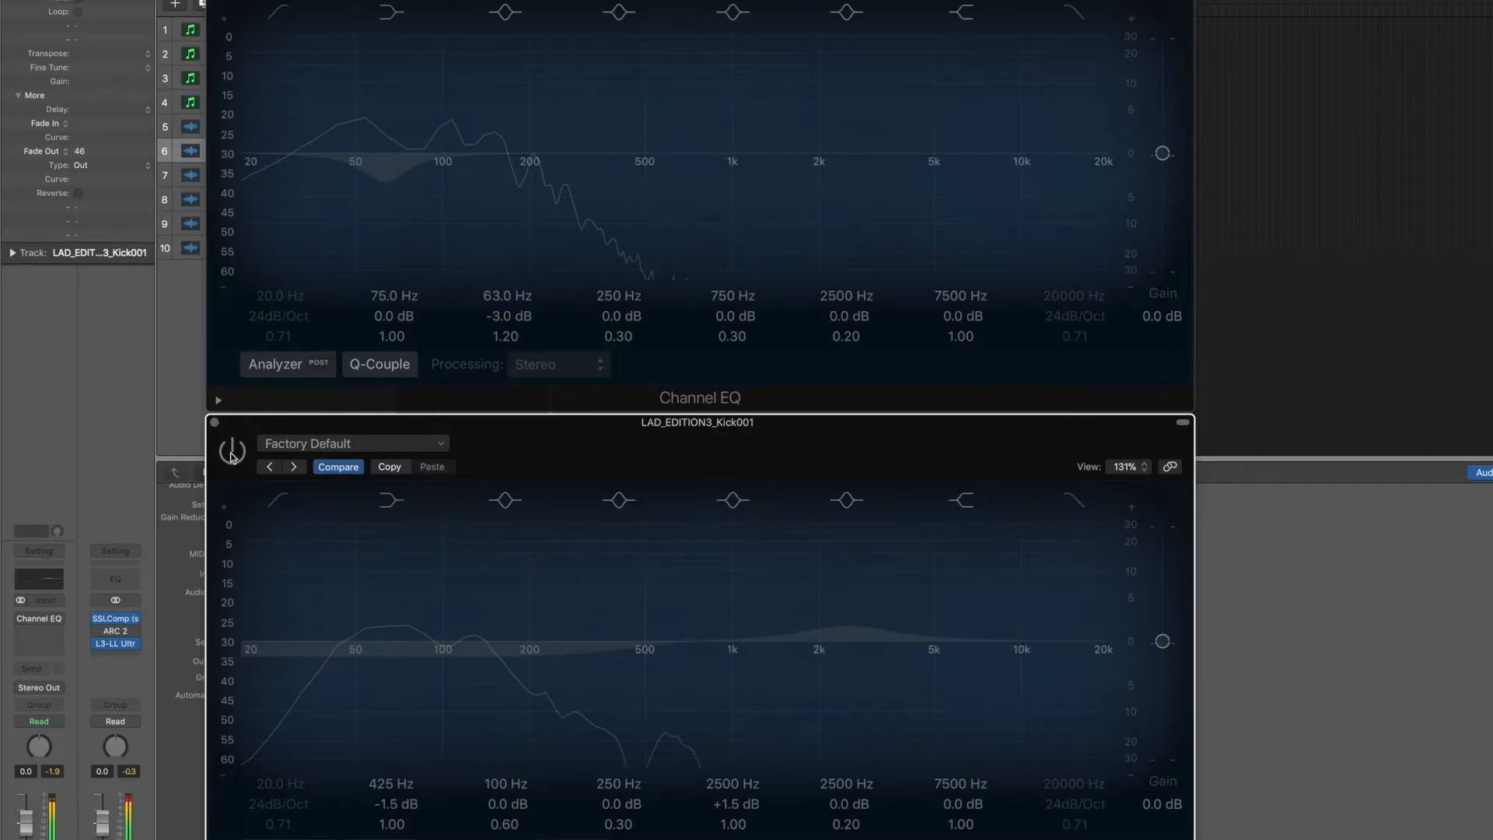
left_click(232, 450)
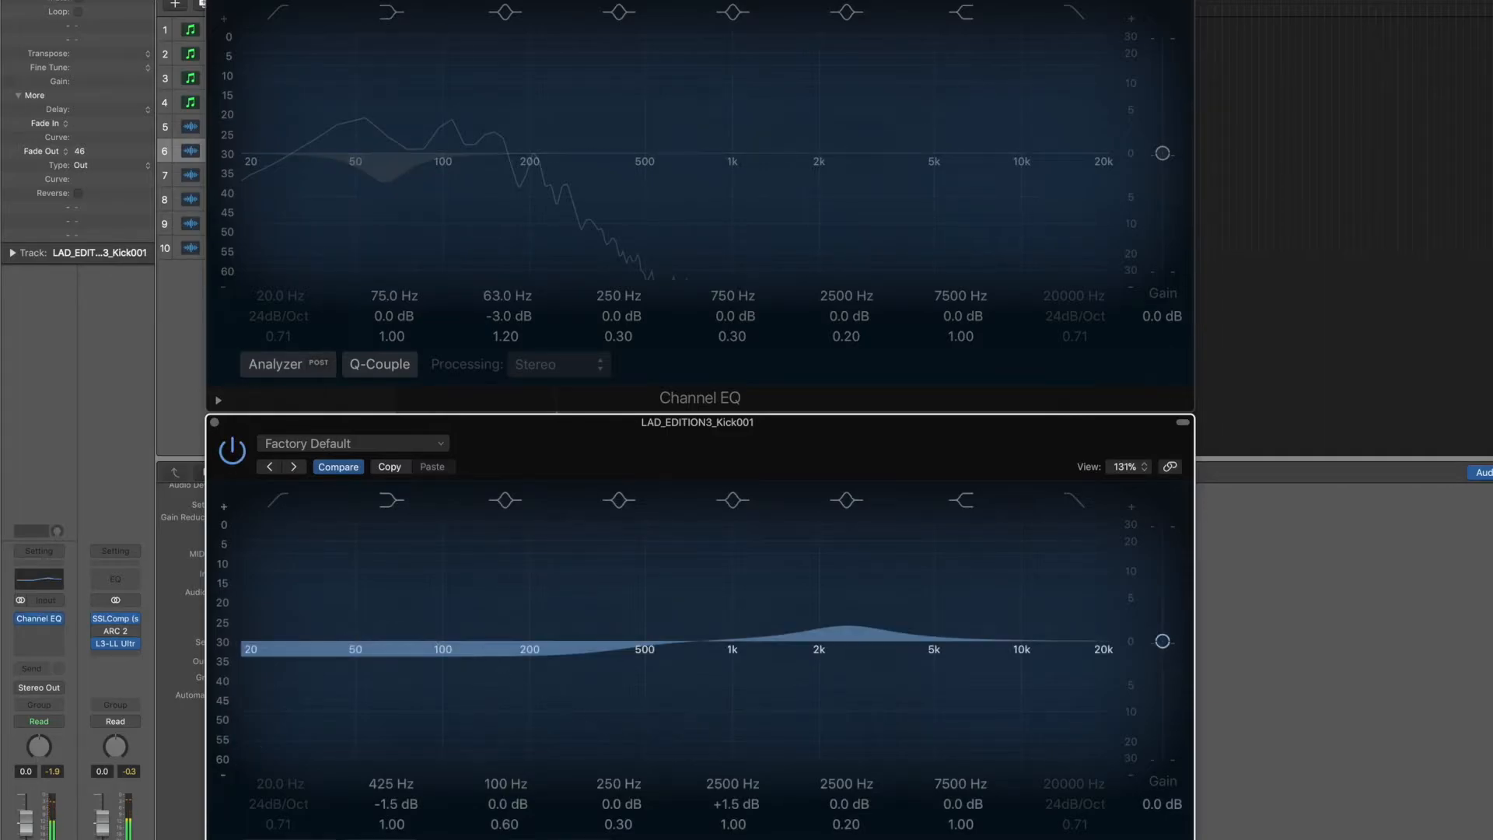
left_click(283, 122)
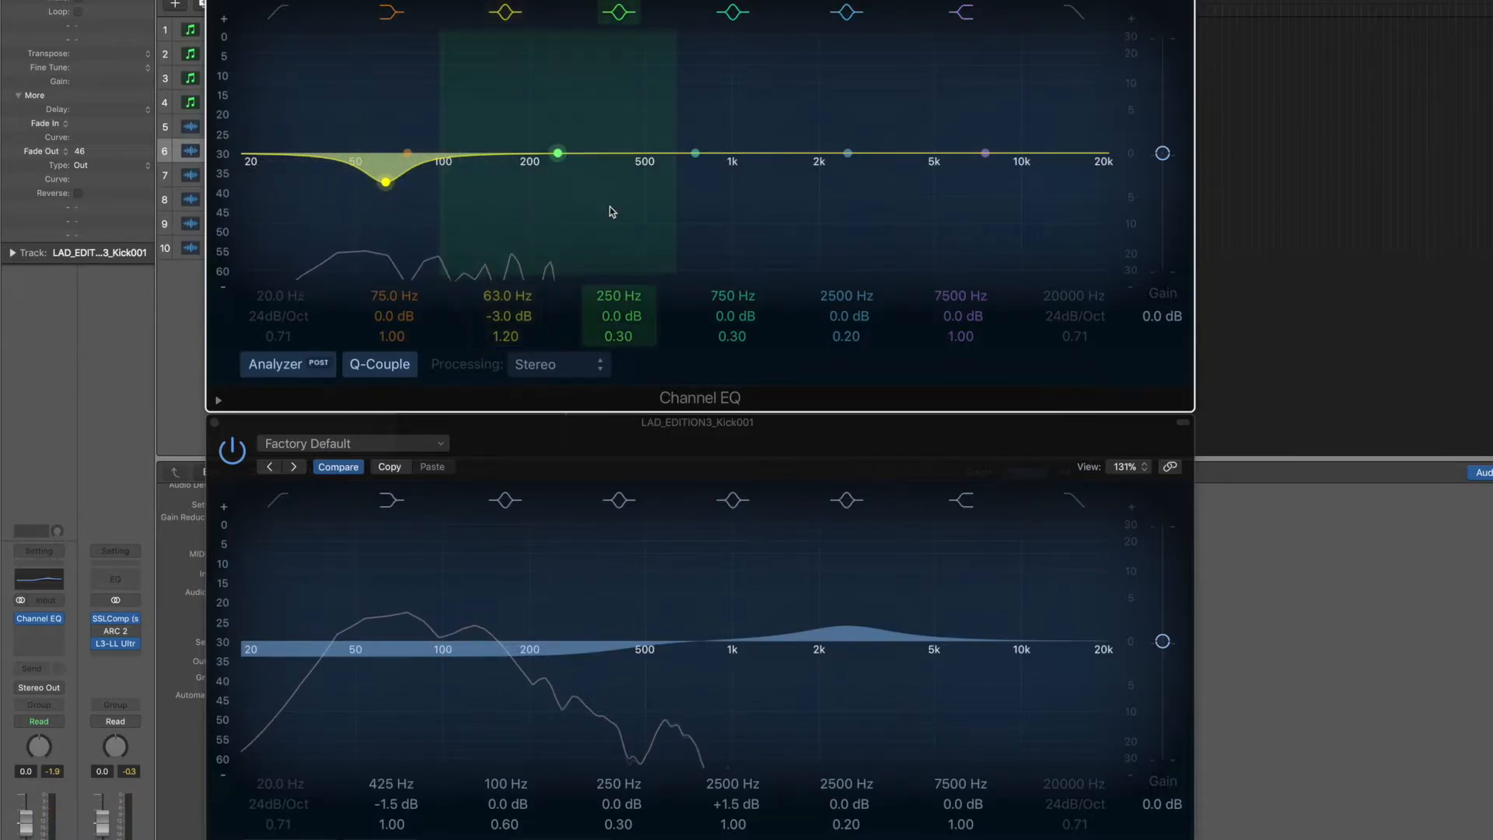
Sweep a boost with Inst 3's 250 Hz EQ band at Q 2.50, and turn it into a -4.0 dB cut at 295 Hz.
left_click_drag(555, 147, 561, 122)
left_click_drag(606, 322, 607, 291)
mouse_move(557, 101)
left_mouse_down()
mouse_move(693, 107)
mouse_move(623, 56)
mouse_move(690, 109)
mouse_move(558, 81)
mouse_move(526, 124)
mouse_move(600, 93)
mouse_move(657, 106)
mouse_move(562, 91)
mouse_move(613, 87)
mouse_move(555, 93)
left_mouse_up()
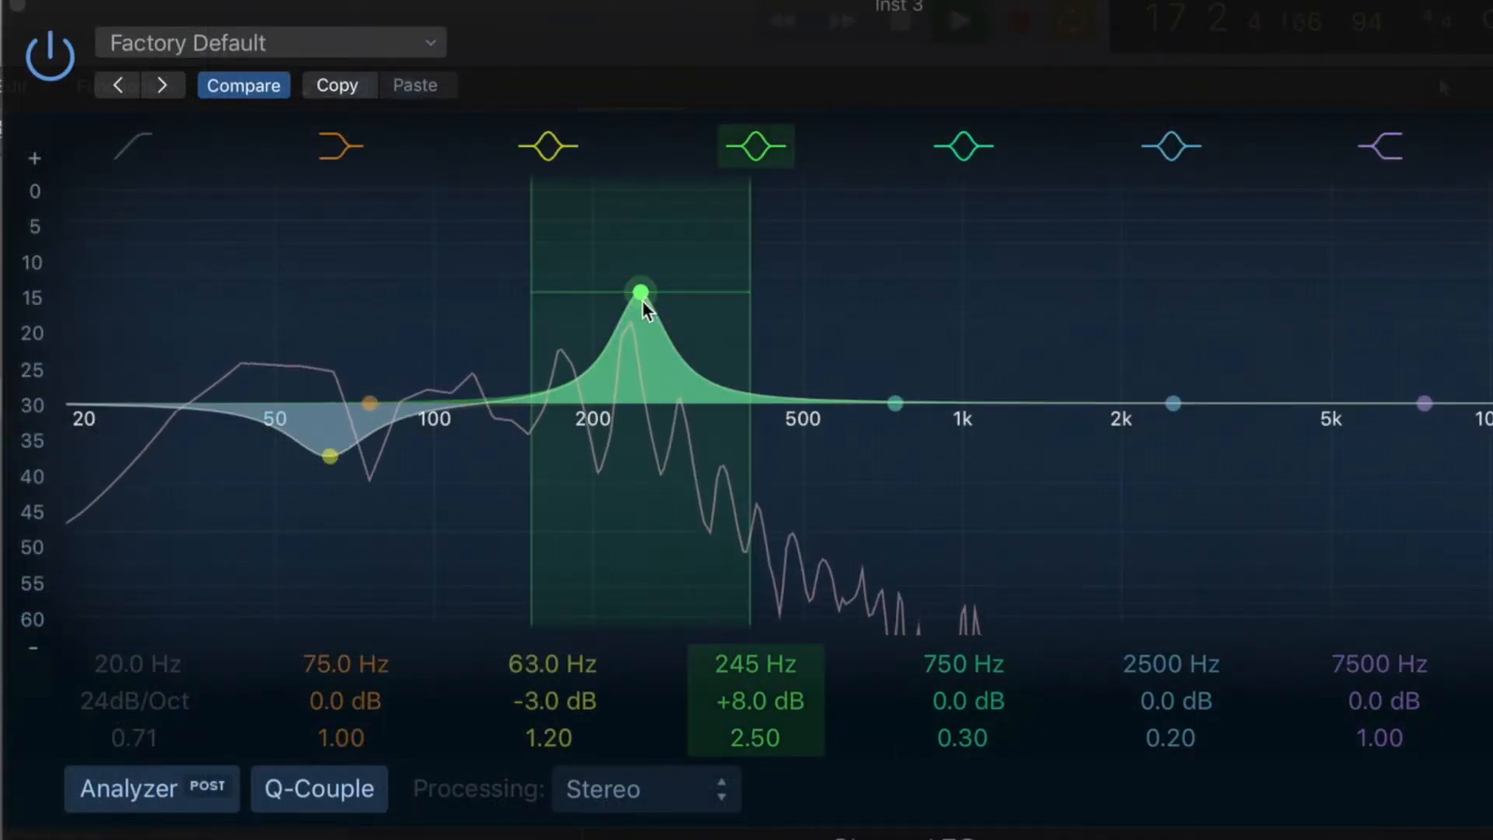
left_click_drag(644, 302, 625, 199)
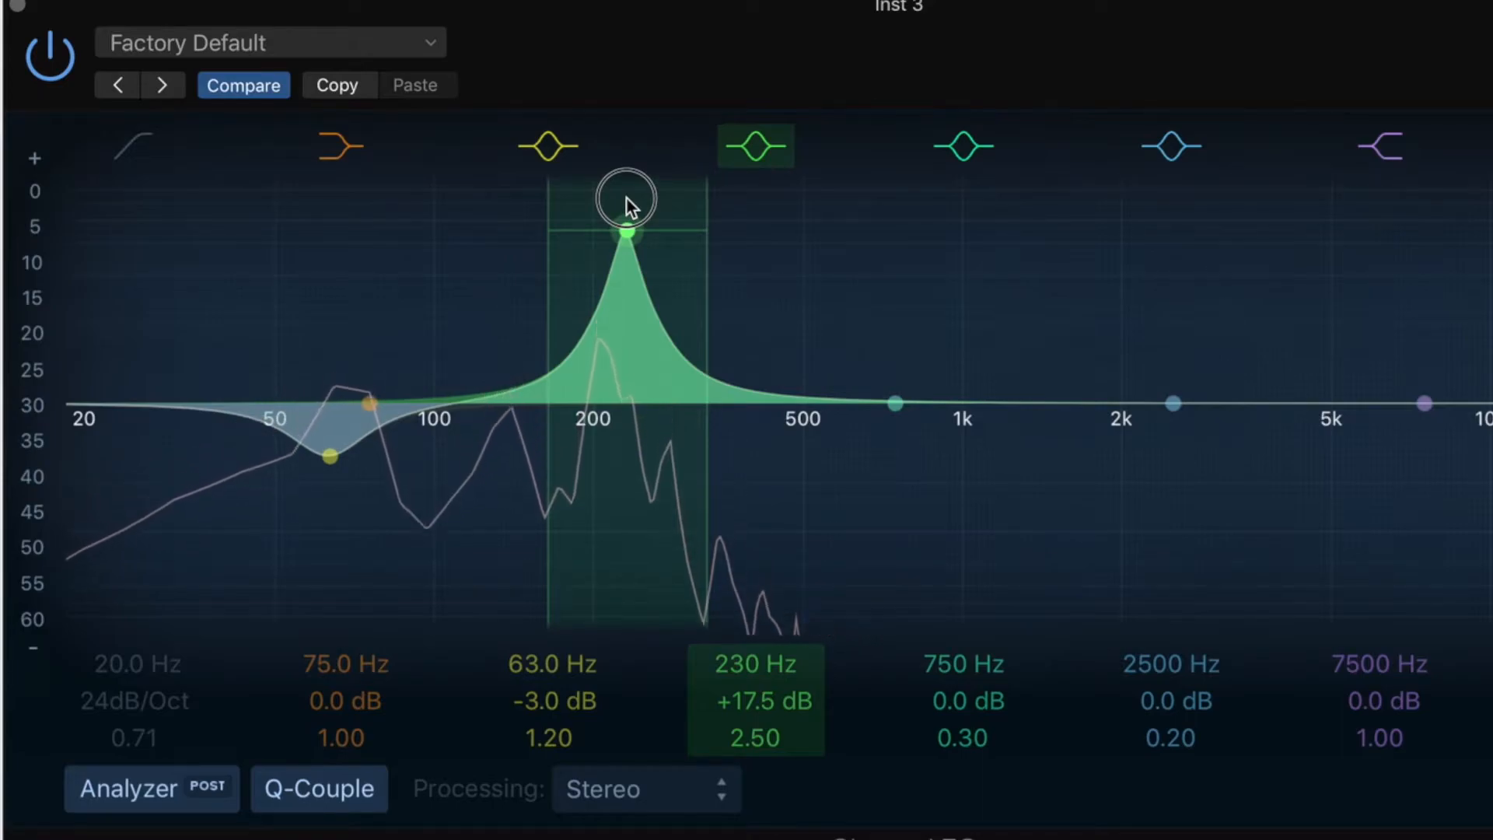
left_click_drag(627, 197, 686, 412)
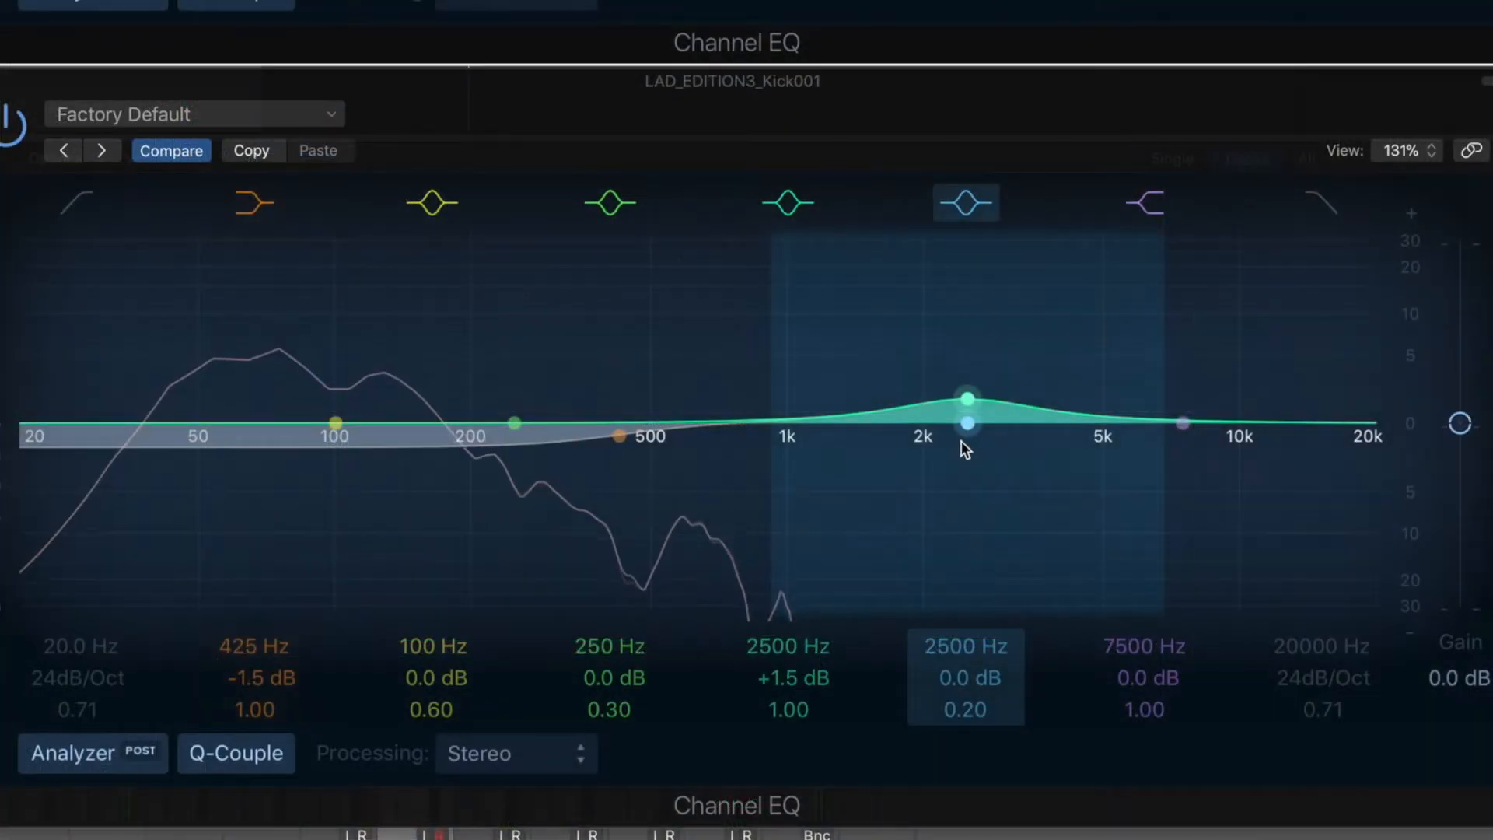
Sweep a boost through the kick's low mids with the 0 dB 2500 Hz band at Q 1.80, and leave it at 550 Hz and 0.0 dB.
left_click_drag(964, 435, 723, 350)
left_click_drag(947, 714, 947, 669)
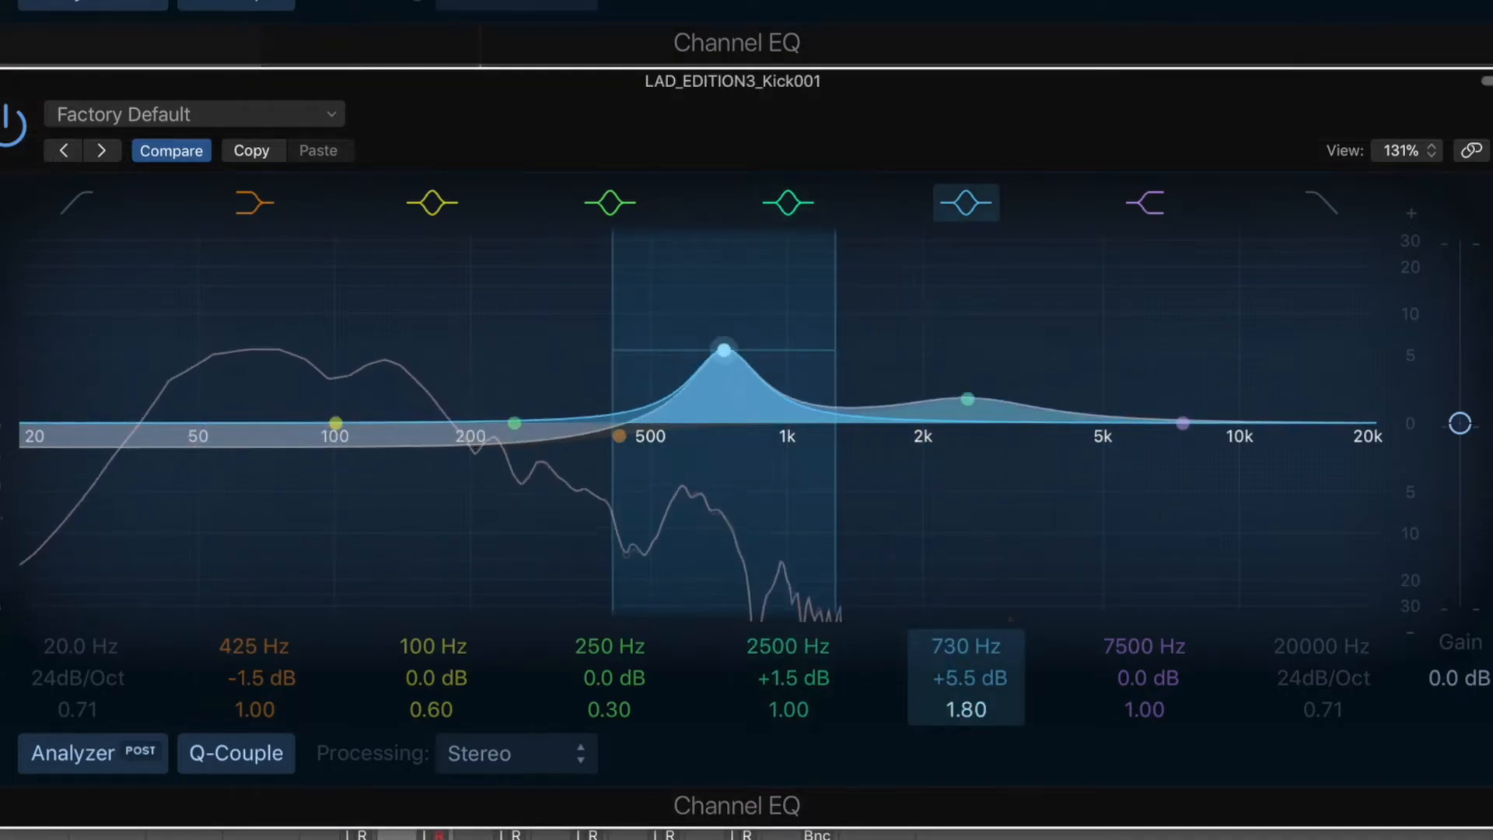
left_click_drag(720, 351, 608, 244)
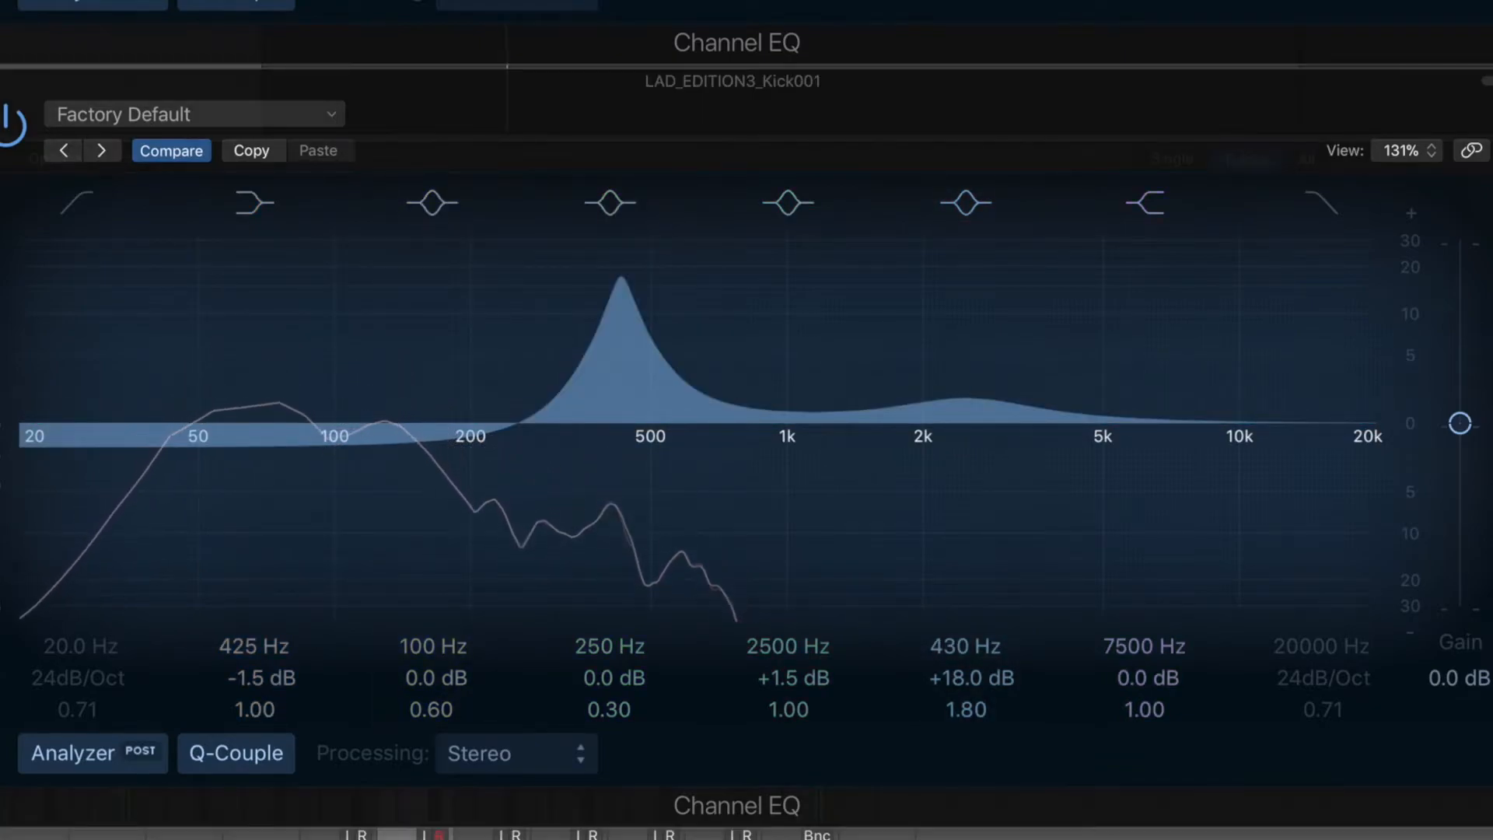
left_click_drag(627, 264, 515, 258)
left_click_drag(531, 268, 617, 305)
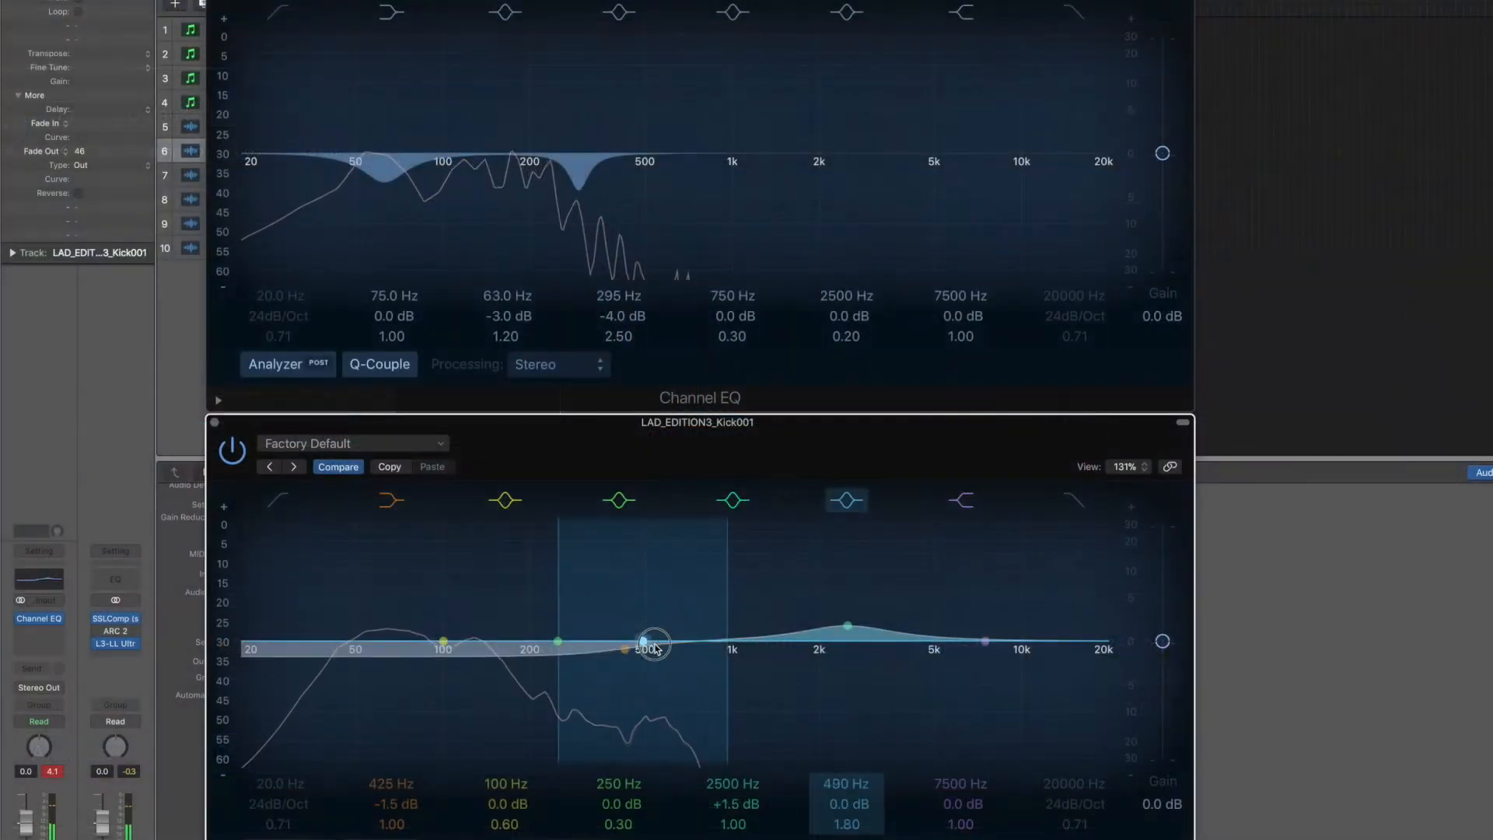
left_click_drag(653, 645, 657, 643)
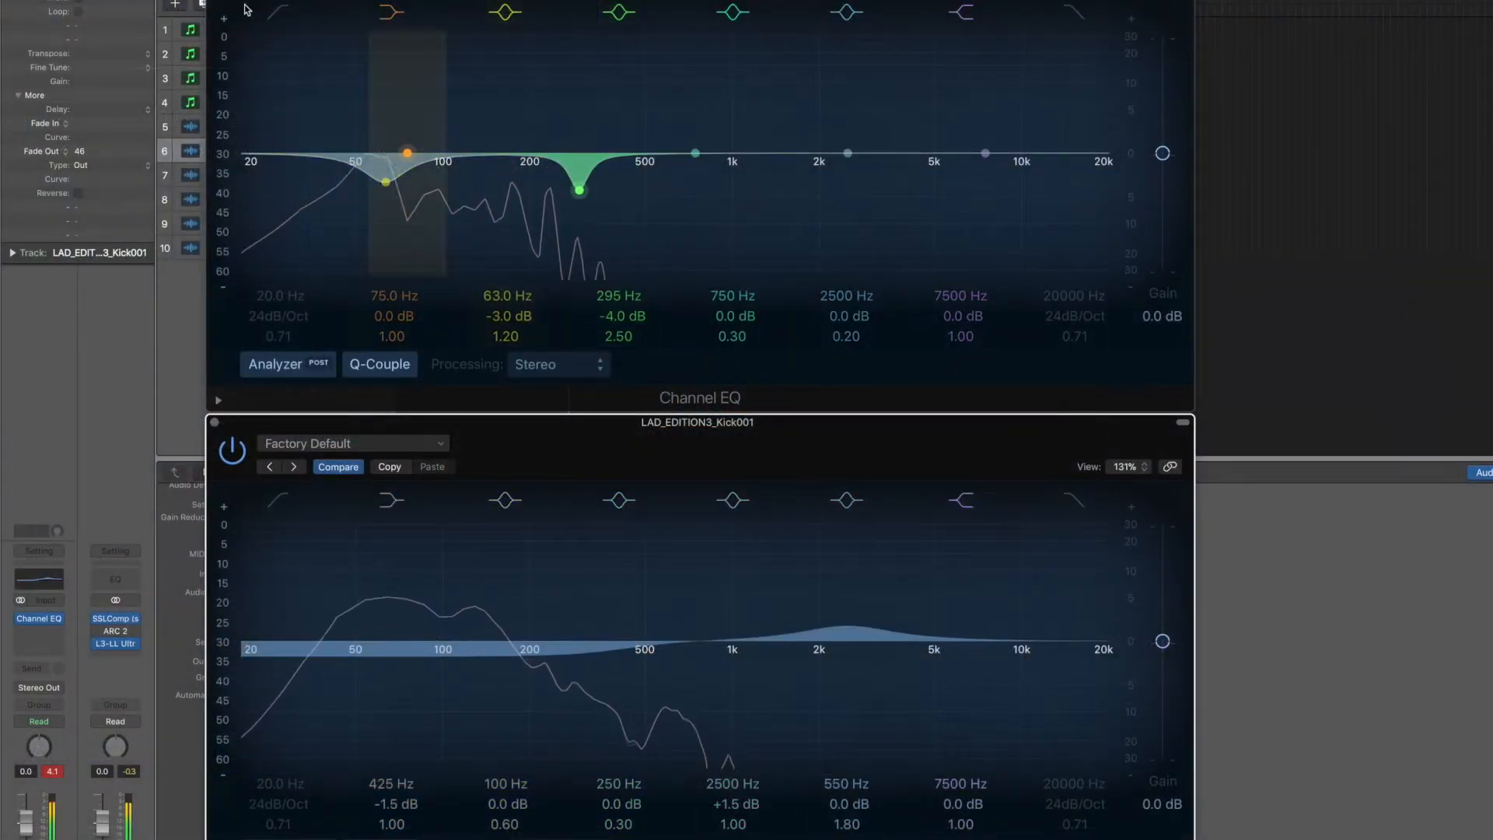
left_click(1346, 653)
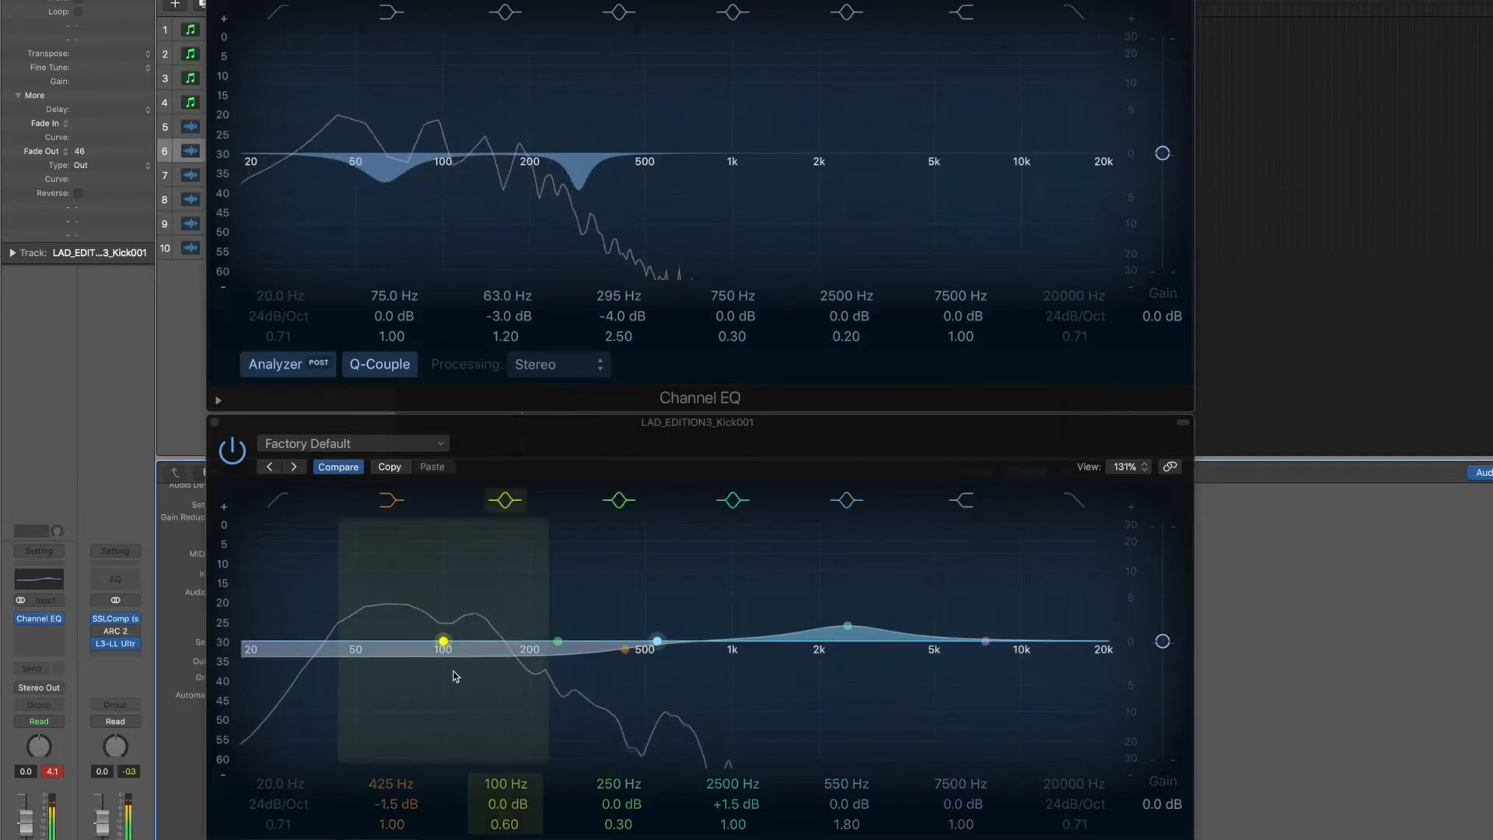
Sweep the gain of Inst 3's 295 Hz EQ band up to +11.5 dB and turn it into a -6.0 dB cut.
left_click(579, 190)
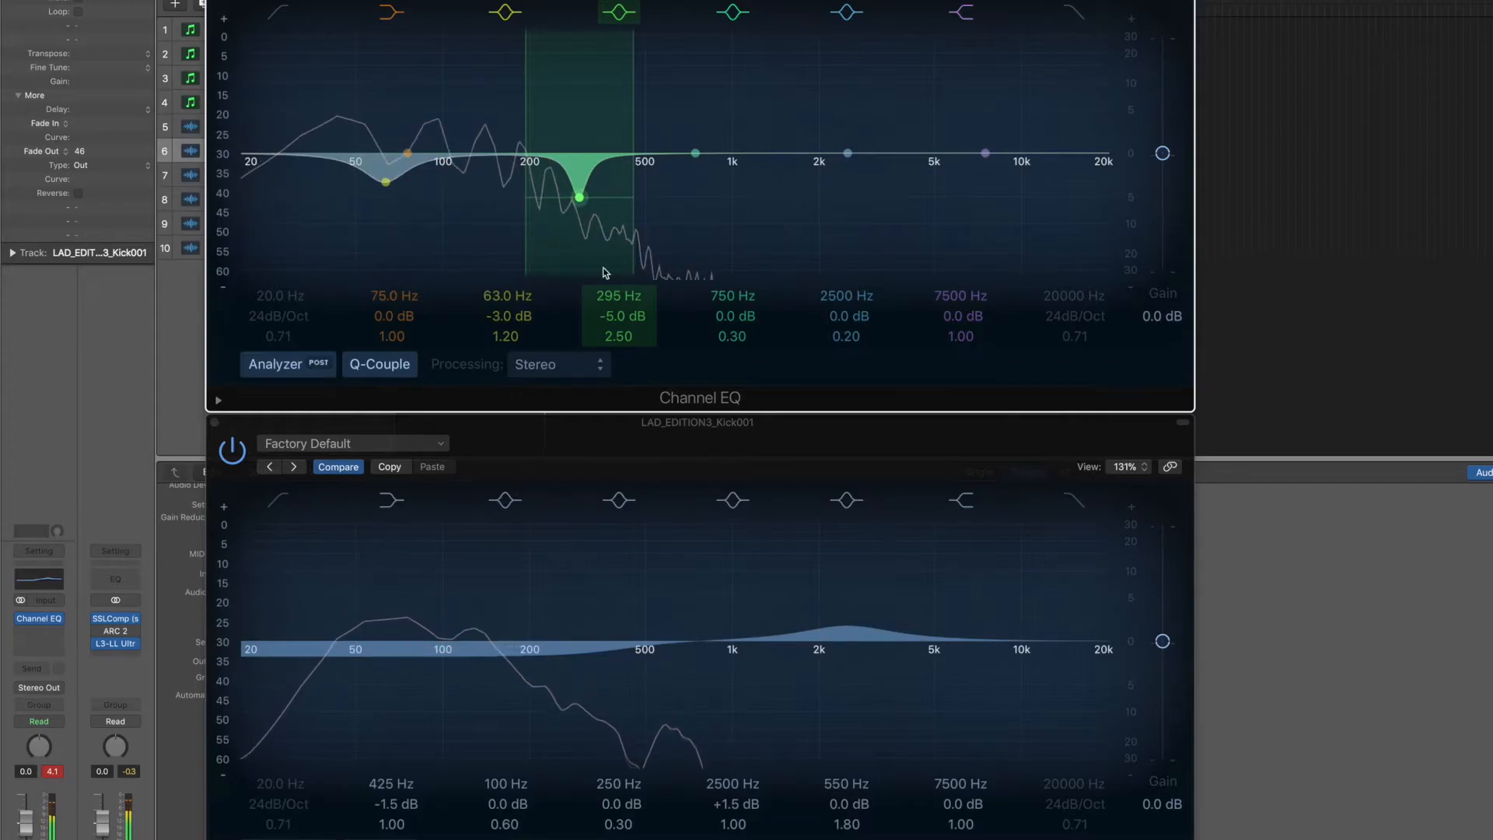
left_click_drag(580, 190, 580, 78)
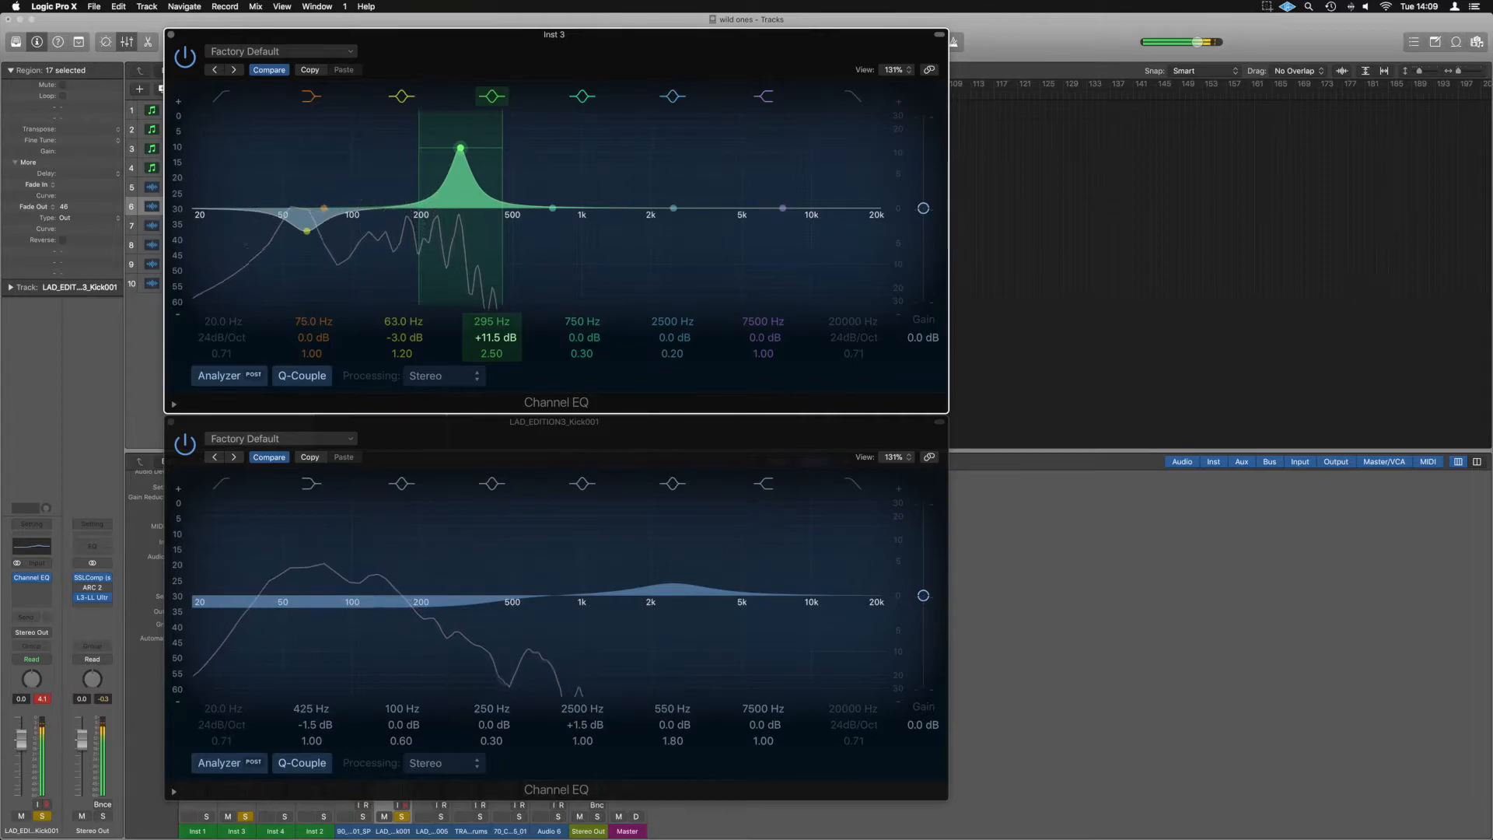
left_click_drag(460, 148, 461, 243)
left_click_drag(486, 343, 486, 347)
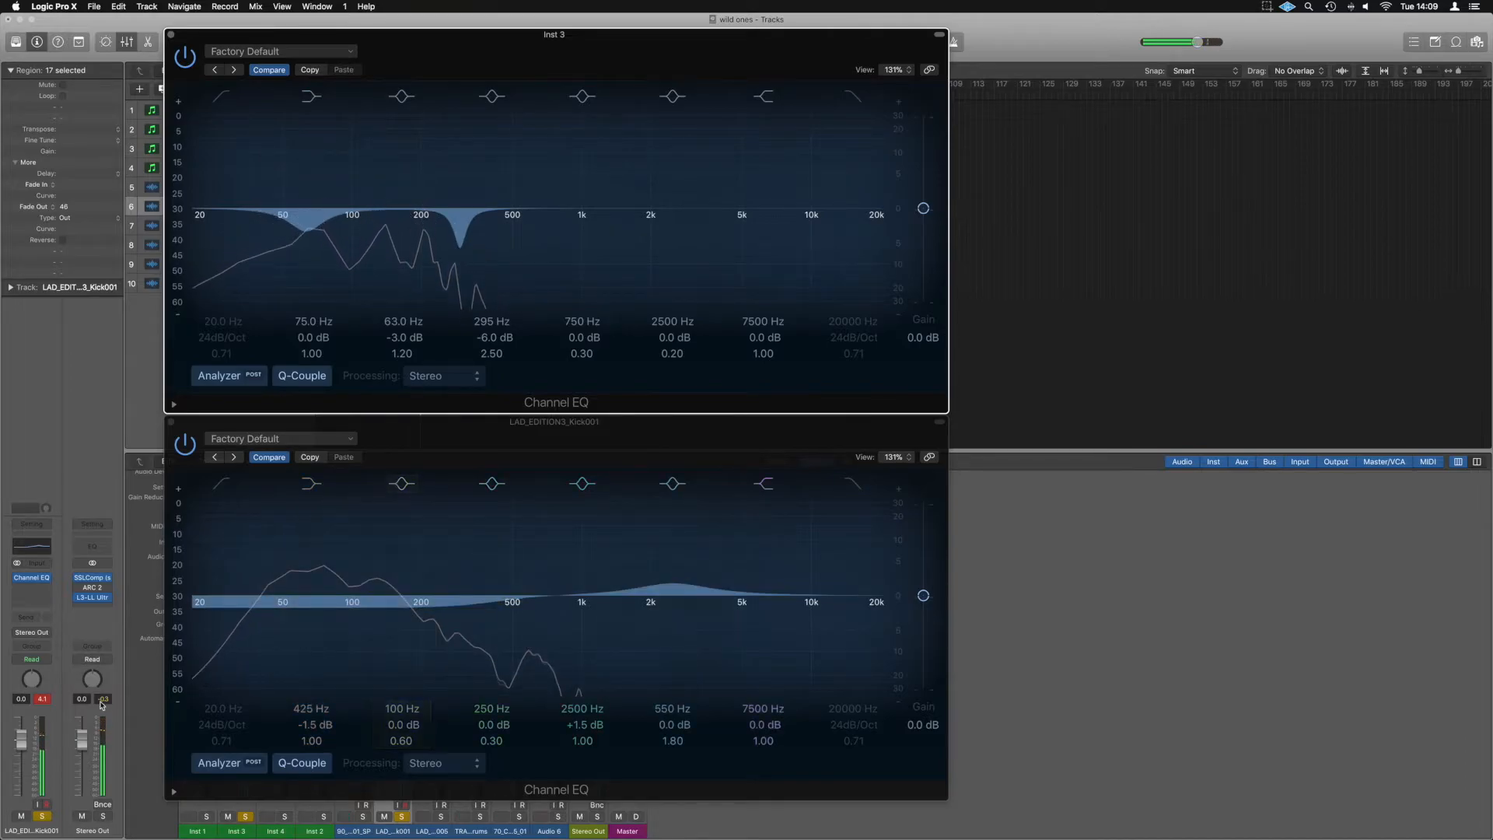
Reset the kick channel's clipped peak level readout and close both Channel EQ windows.
left_click(41, 699)
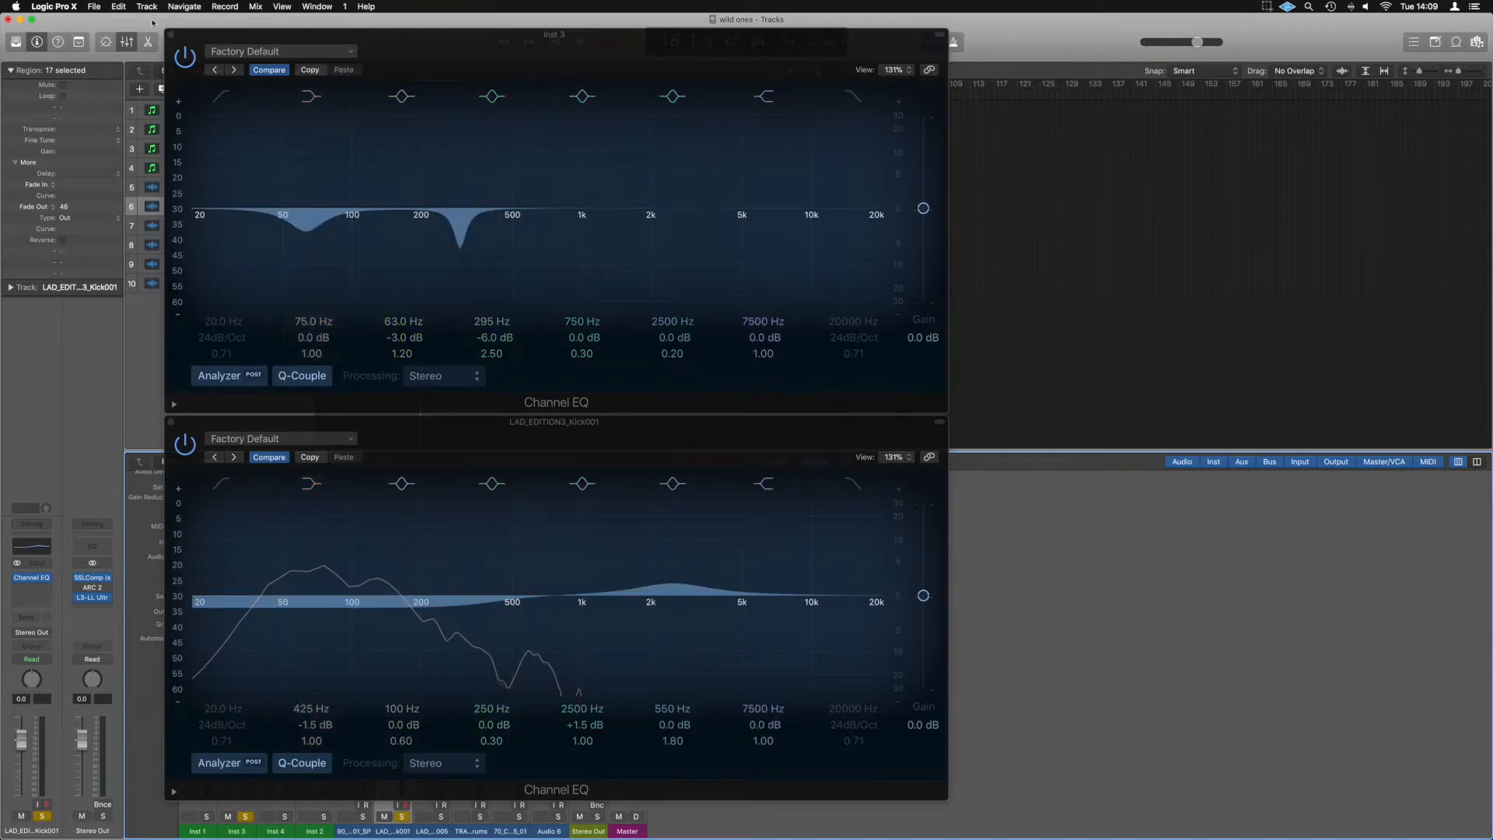
left_click(171, 36)
left_click(171, 422)
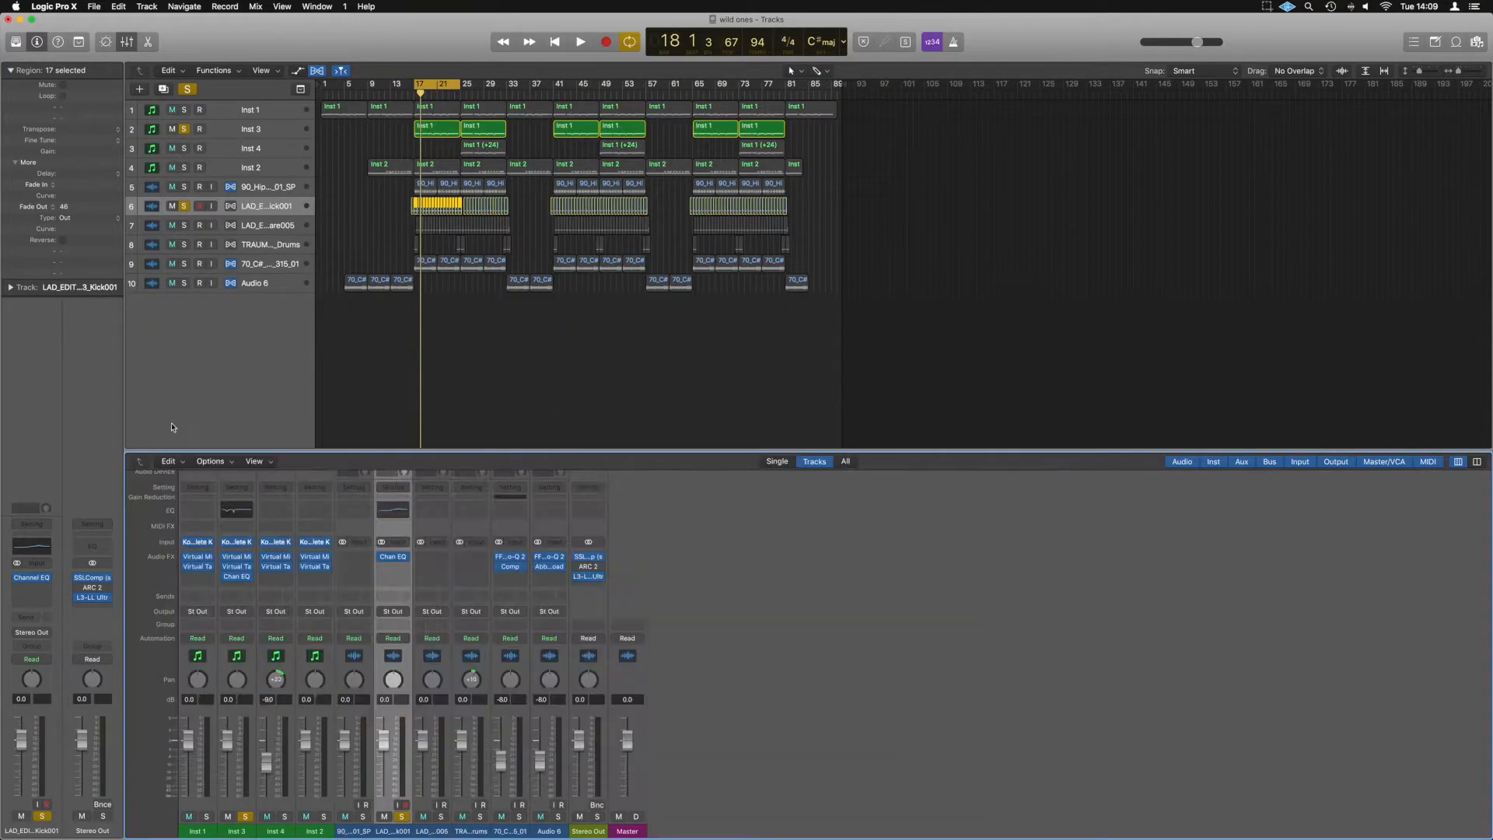
Insert FF Pro-MB after the Channel EQ on Inst 3 and add a low band with its high crossover at about 195 Hz.
left_click(243, 586)
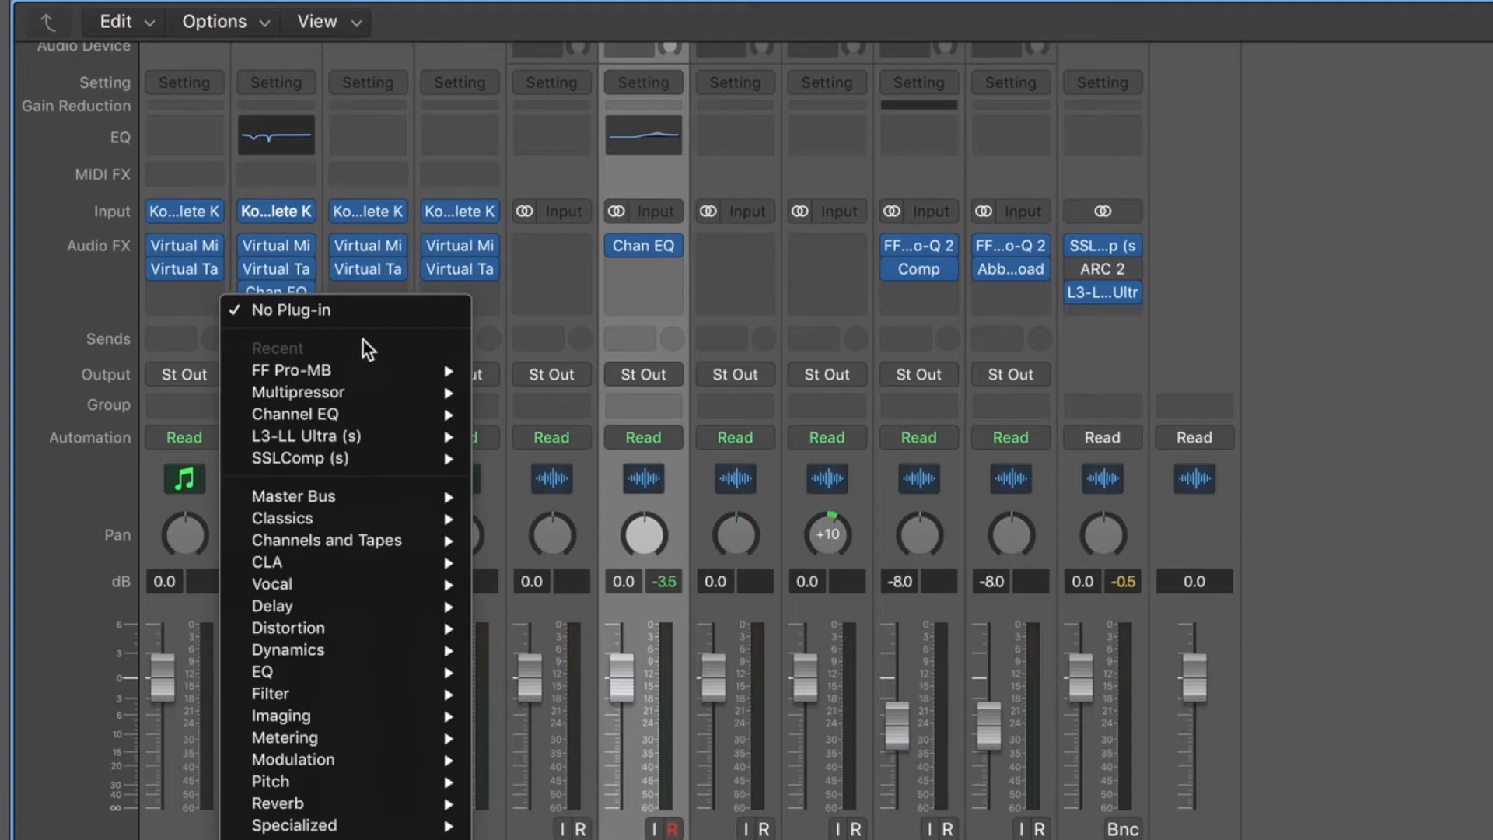
mouse_move(370, 370)
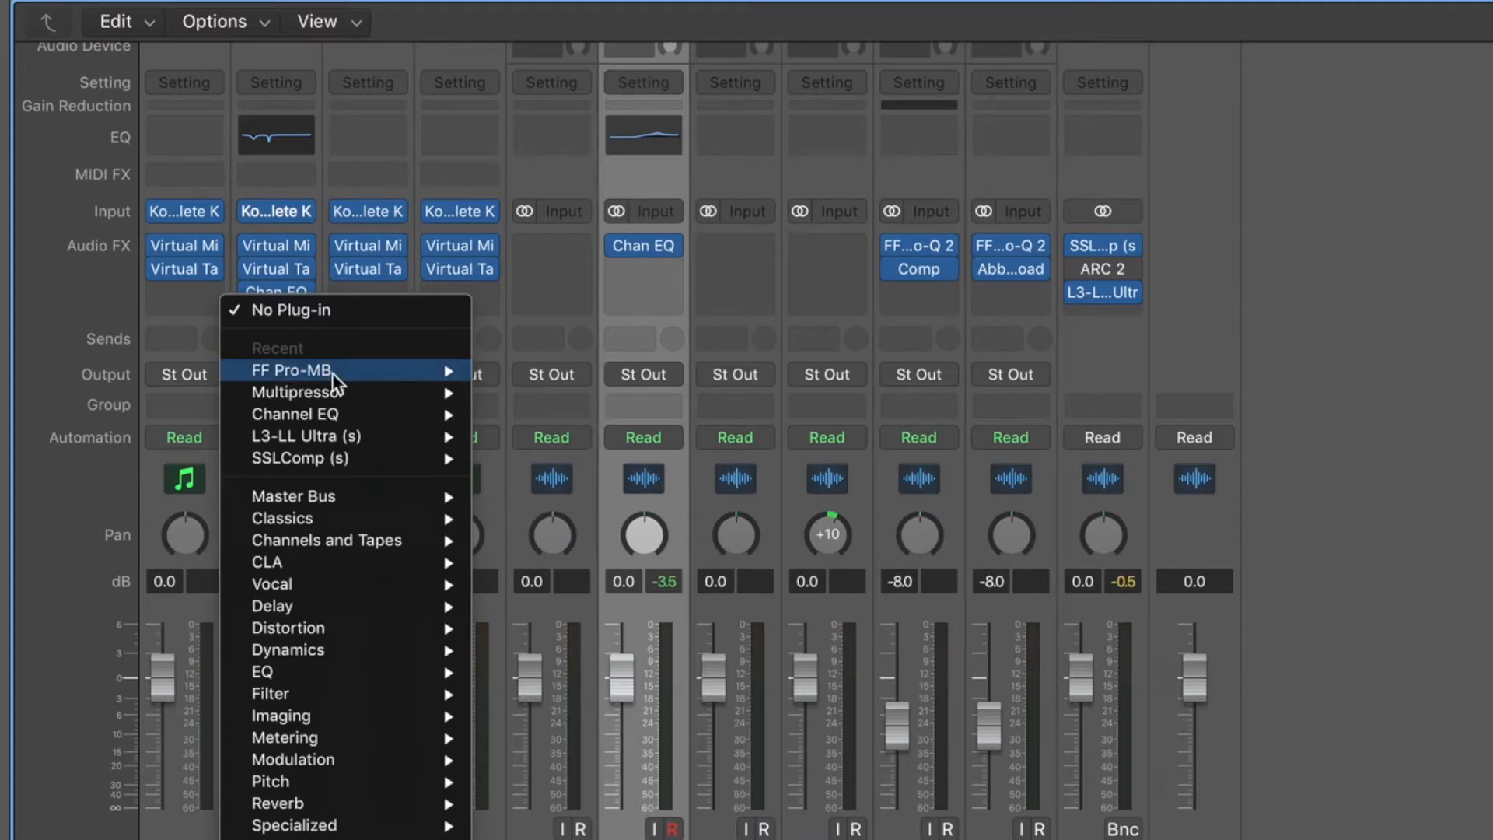
left_click(557, 371)
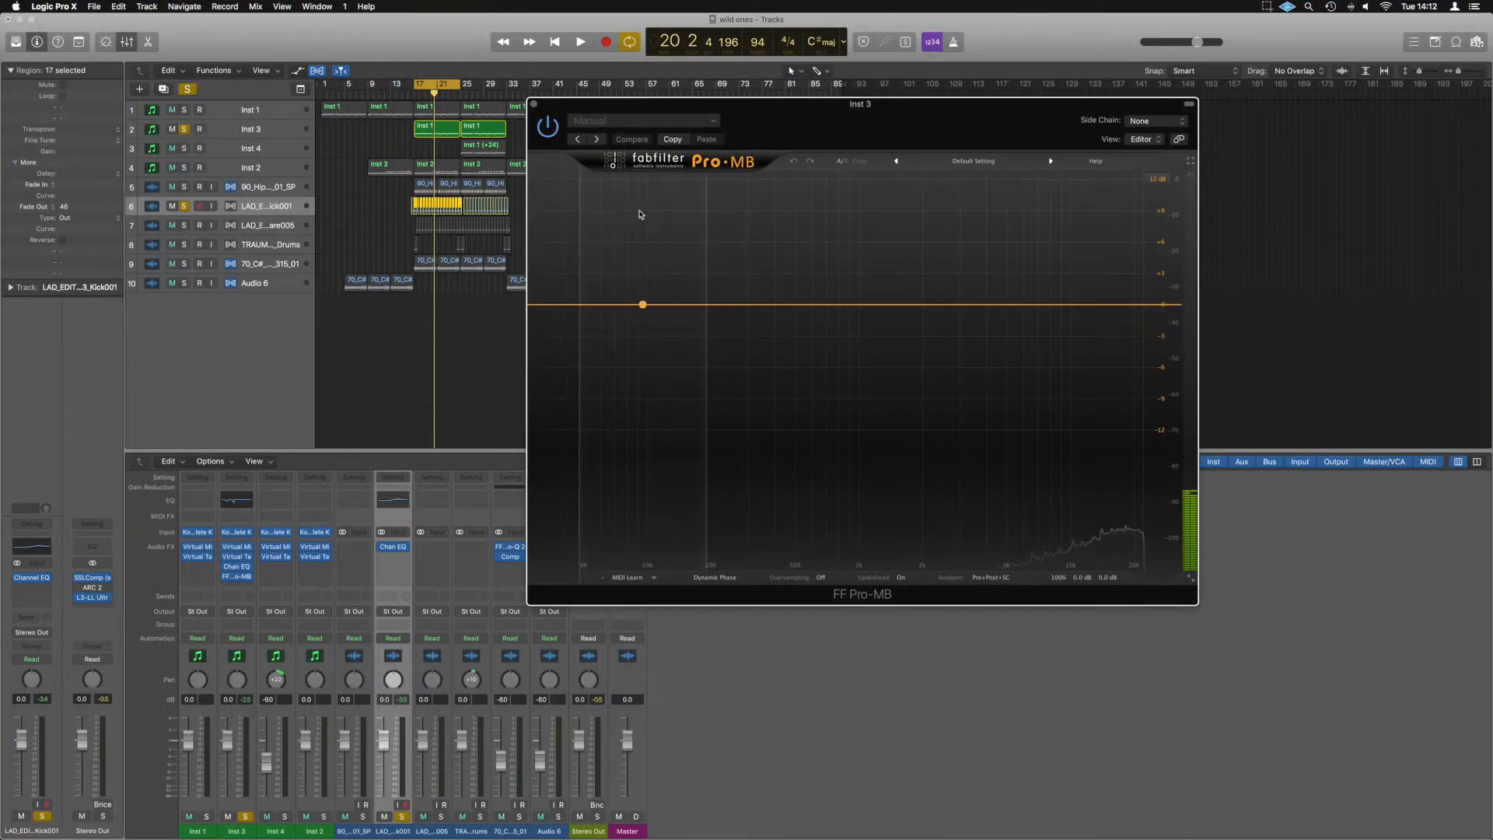
left_click(596, 304)
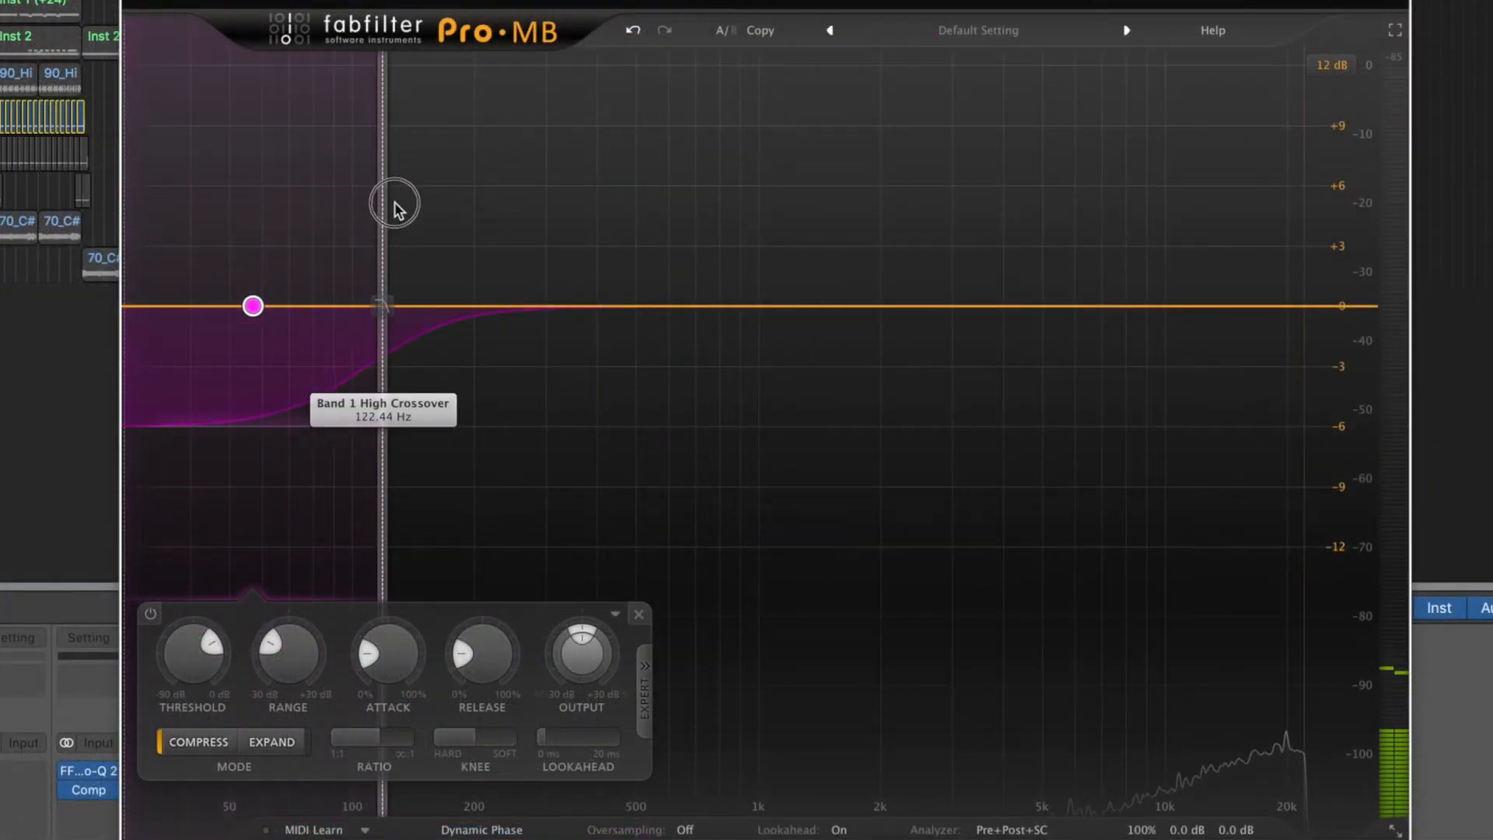
left_click_drag(394, 206, 469, 207)
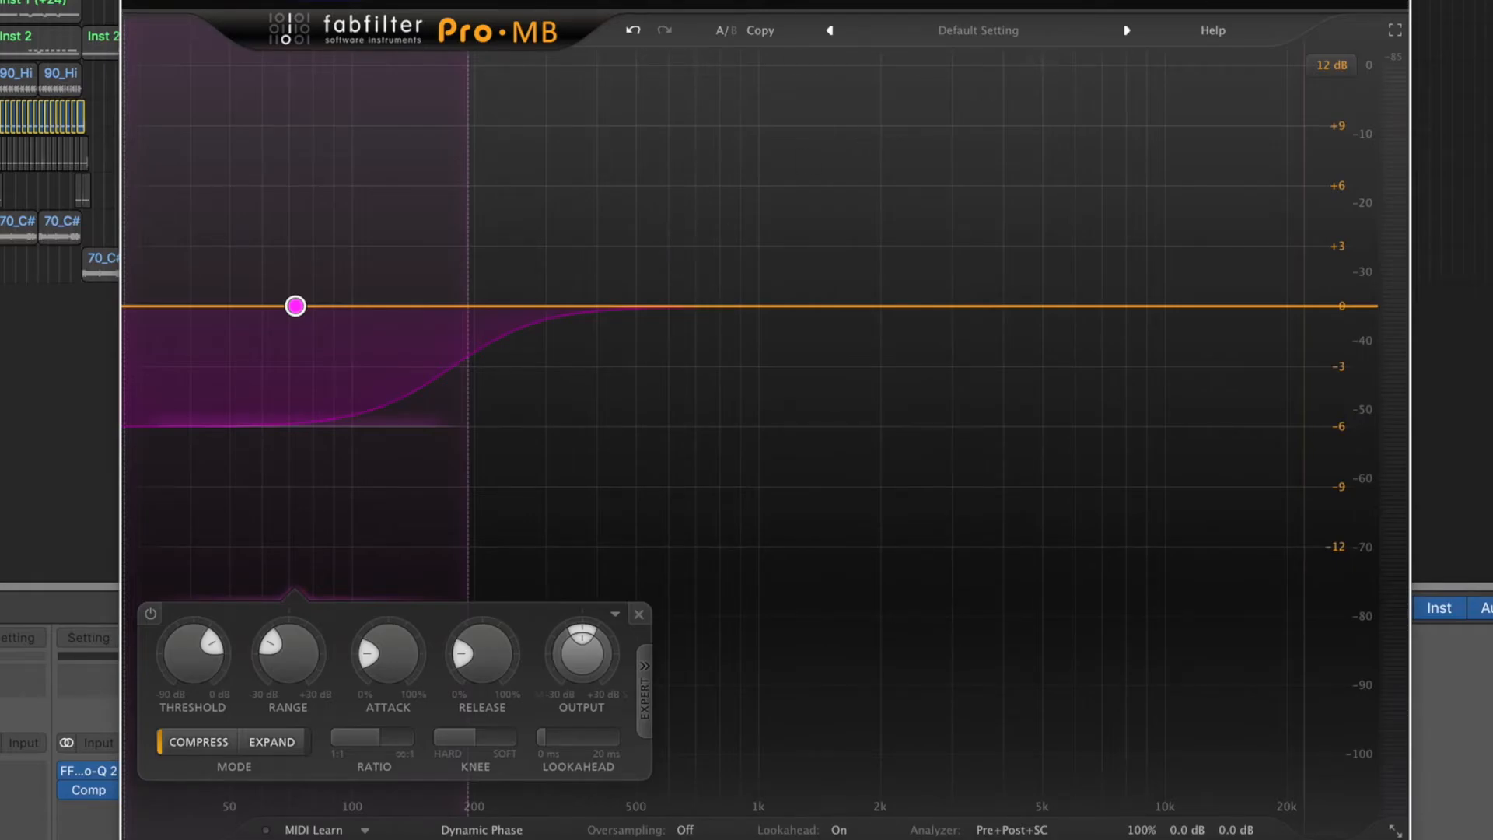
Set Pro-MB's side chain source to the kick track (Audio 1) and switch band 1's side chain to external.
left_click(1349, 1)
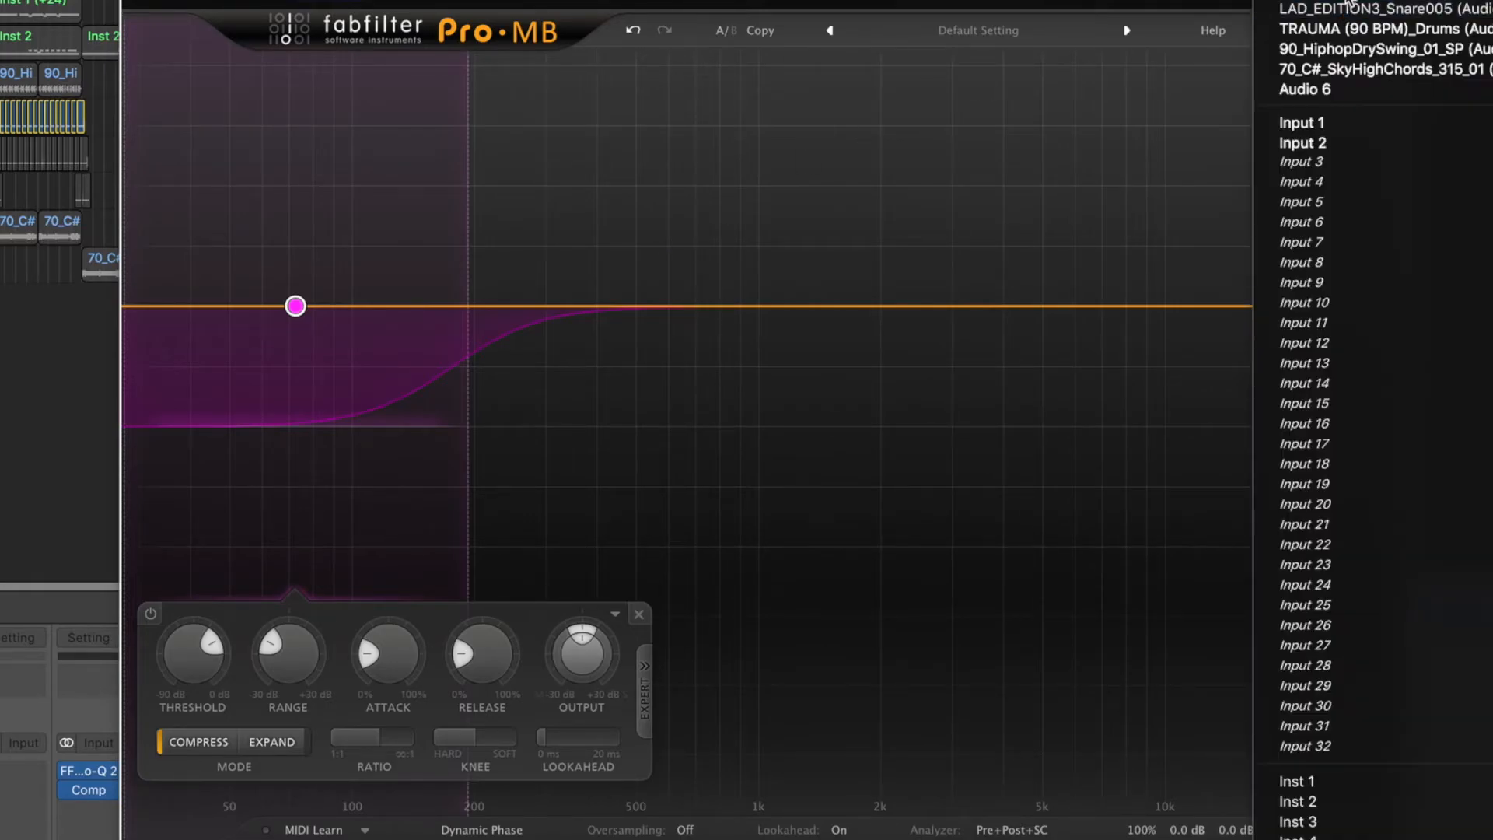
left_click(1343, 1)
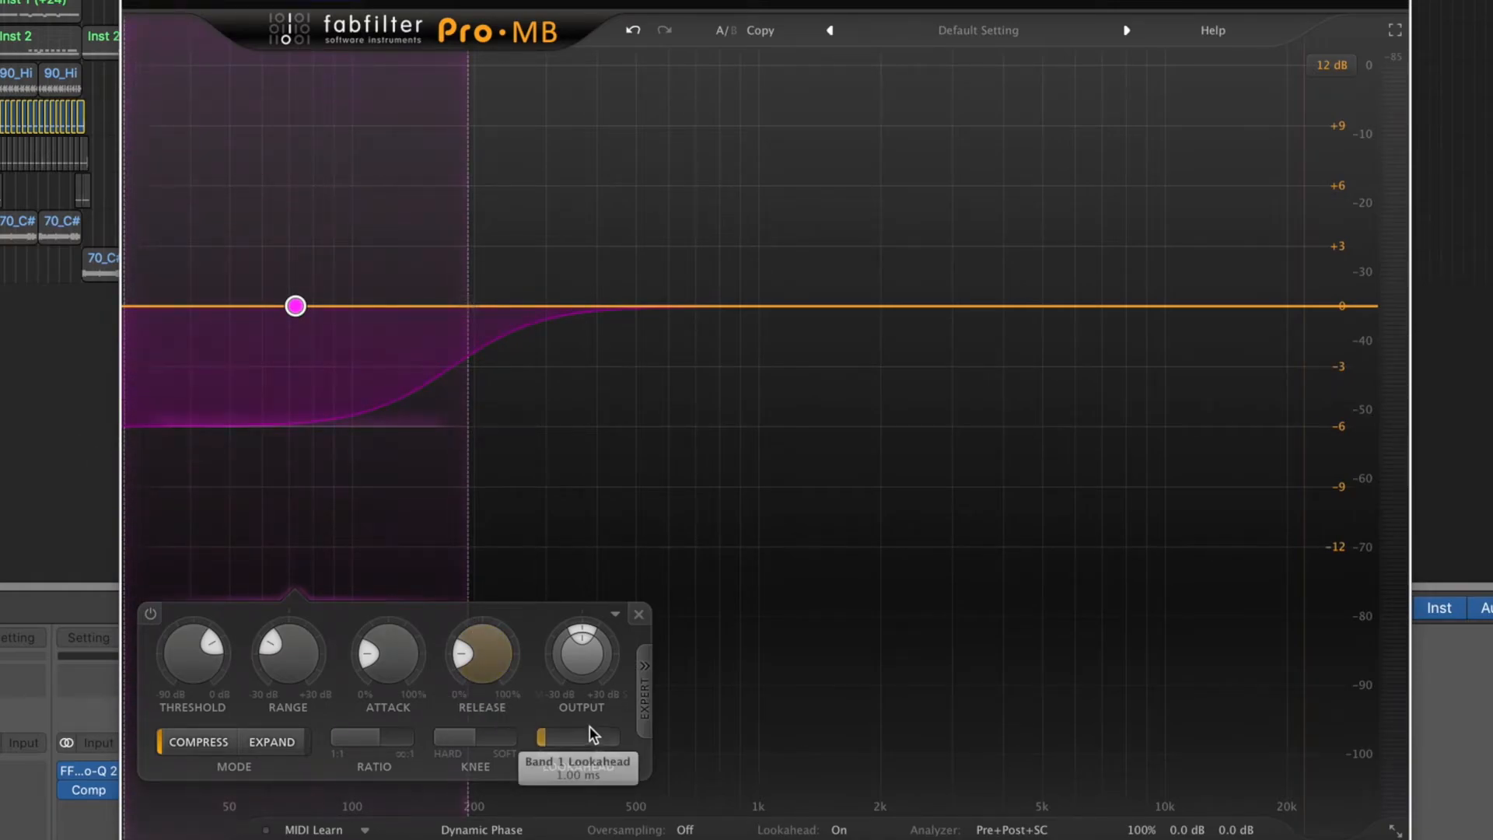
left_click(642, 703)
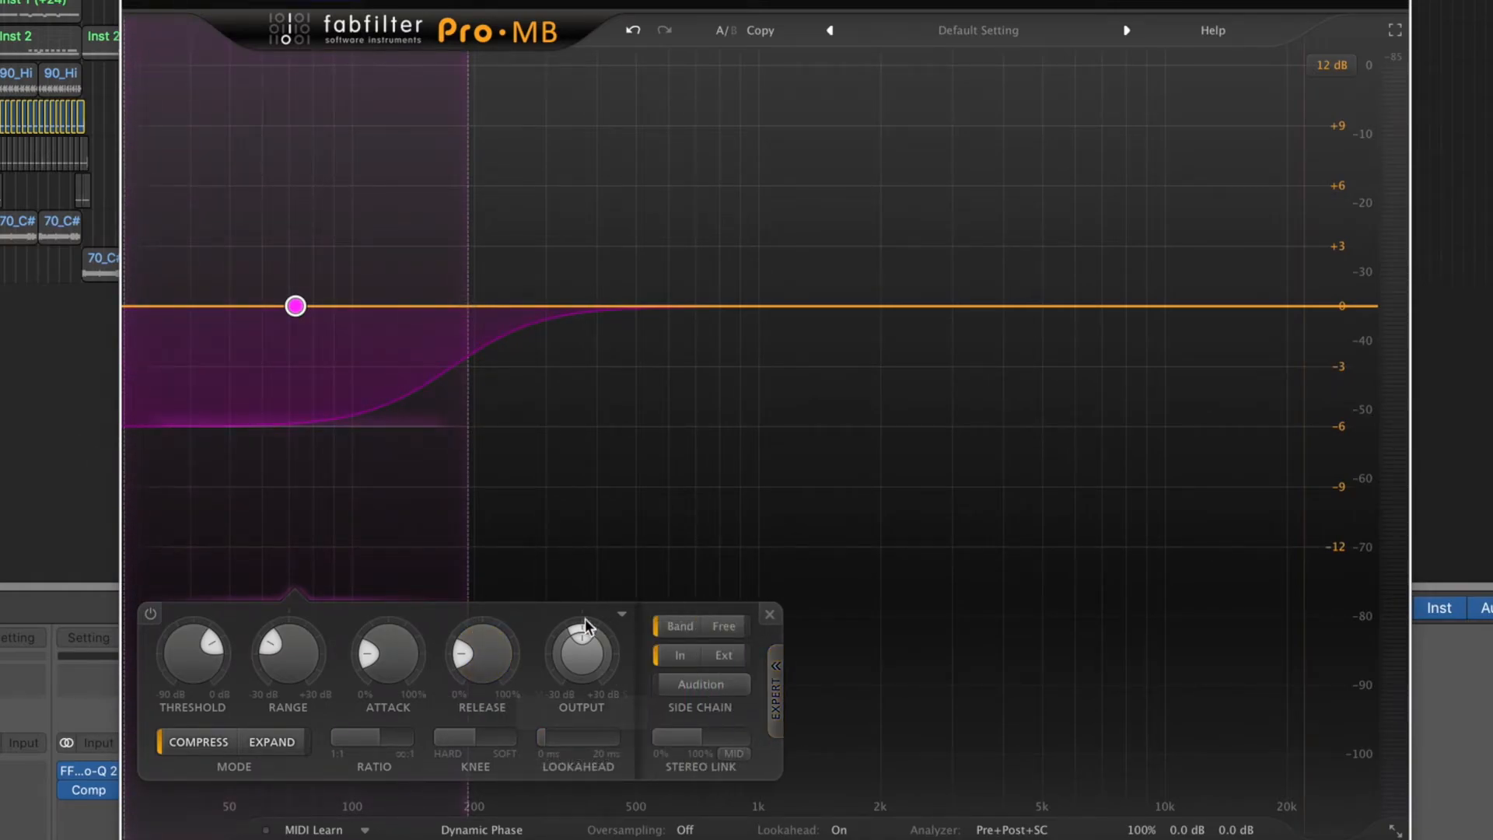
left_click(736, 661)
During playback, raise band 1's high crossover to about 240 Hz and its release to 35.8%.
key("space")
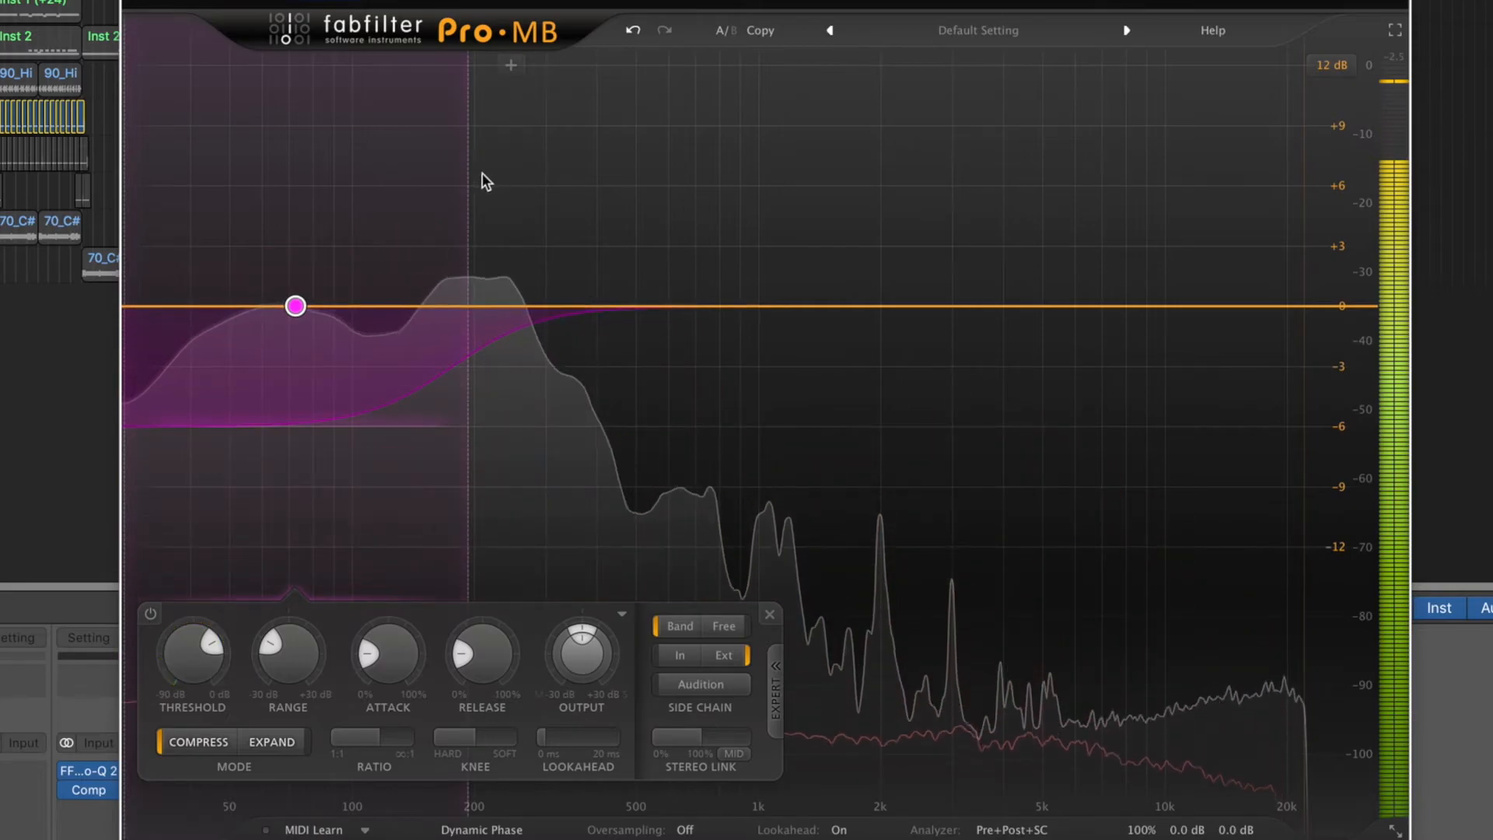
left_click_drag(466, 177, 511, 187)
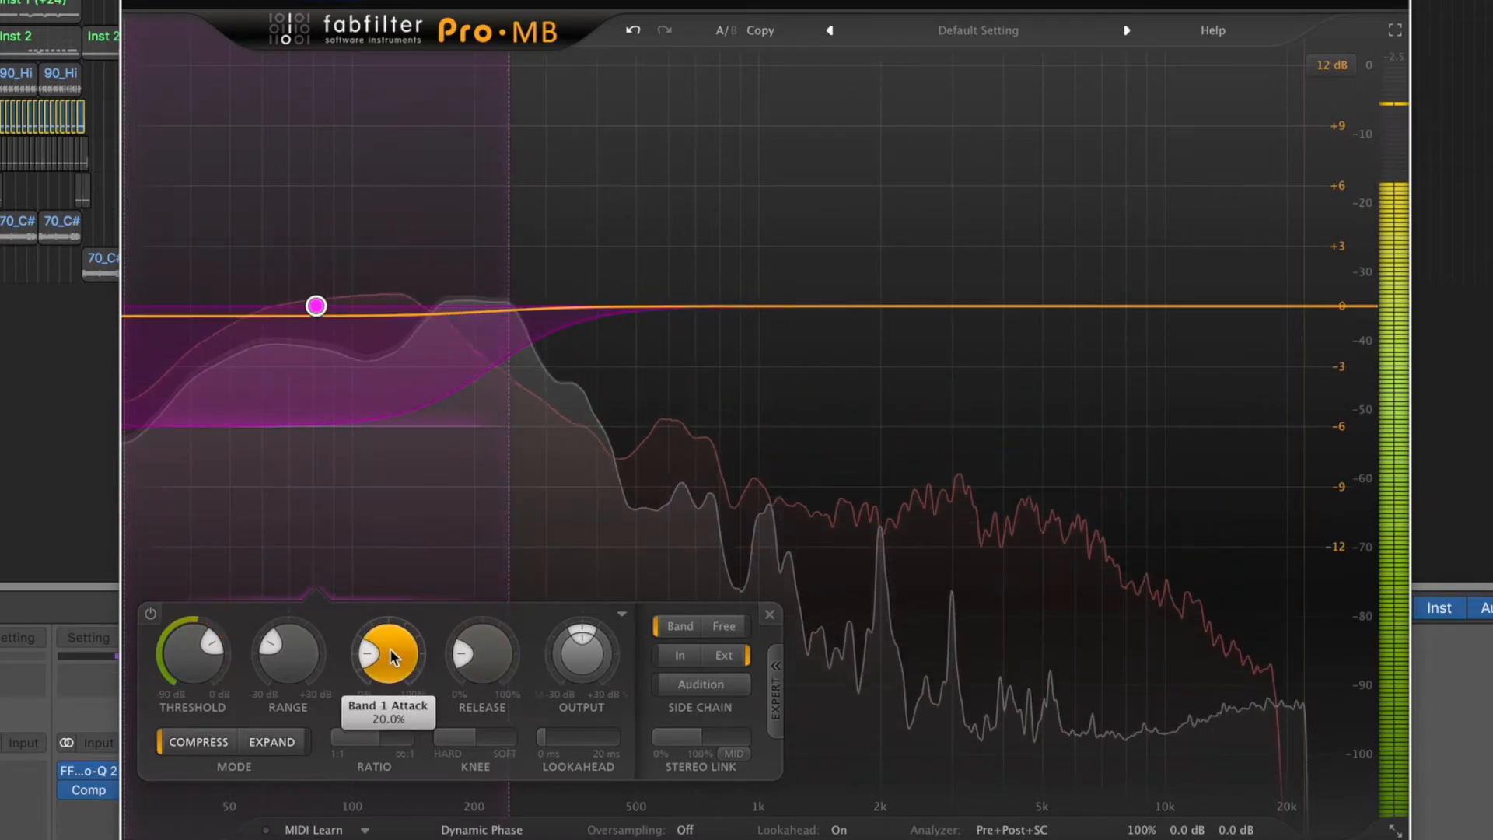
left_click_drag(486, 656, 498, 587)
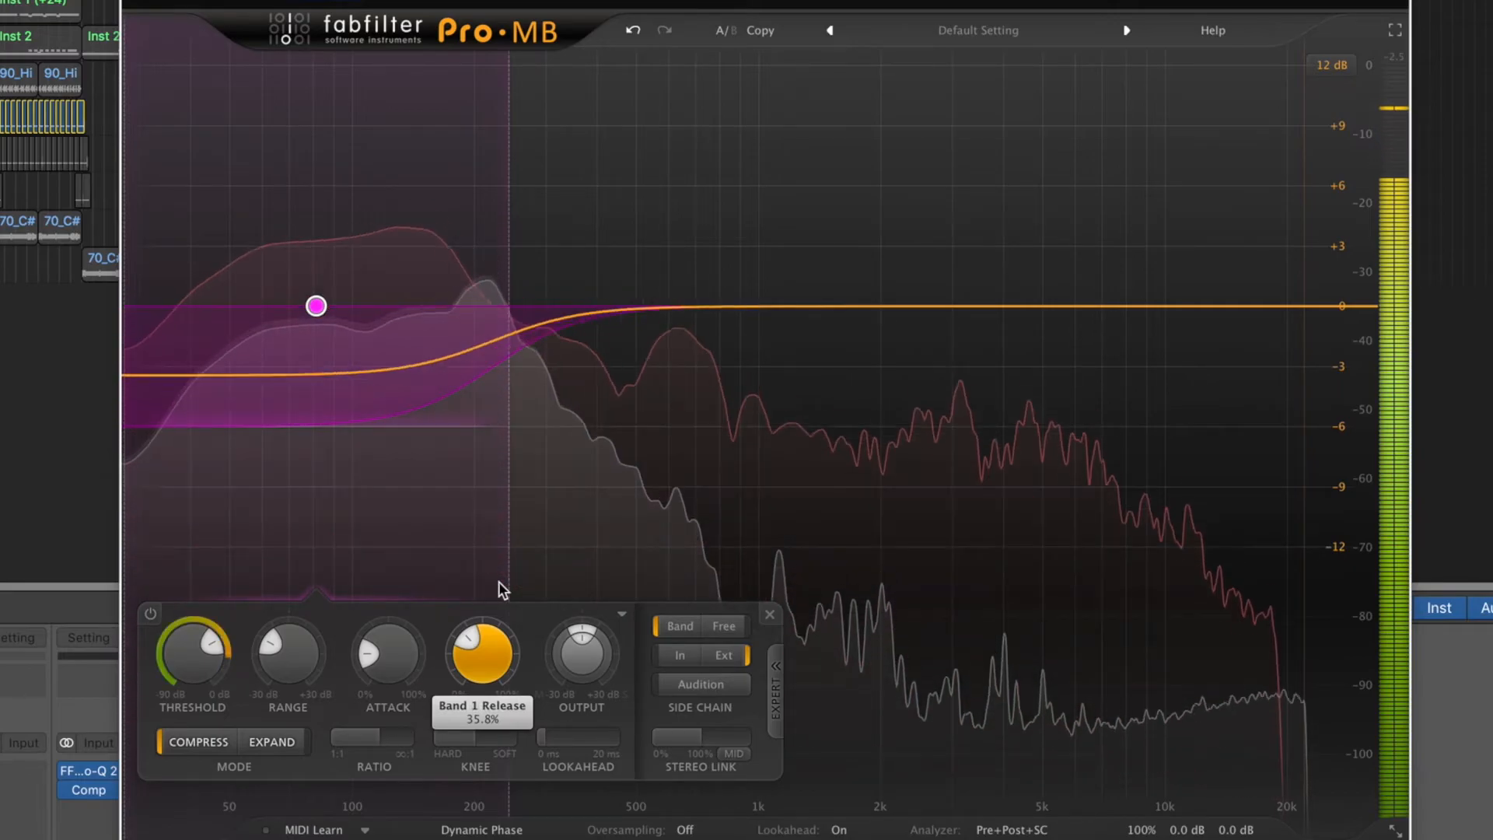
Set band 1's range to -3 dB, listen to the compression, and stop playback.
double_click(290, 670)
type("-3")
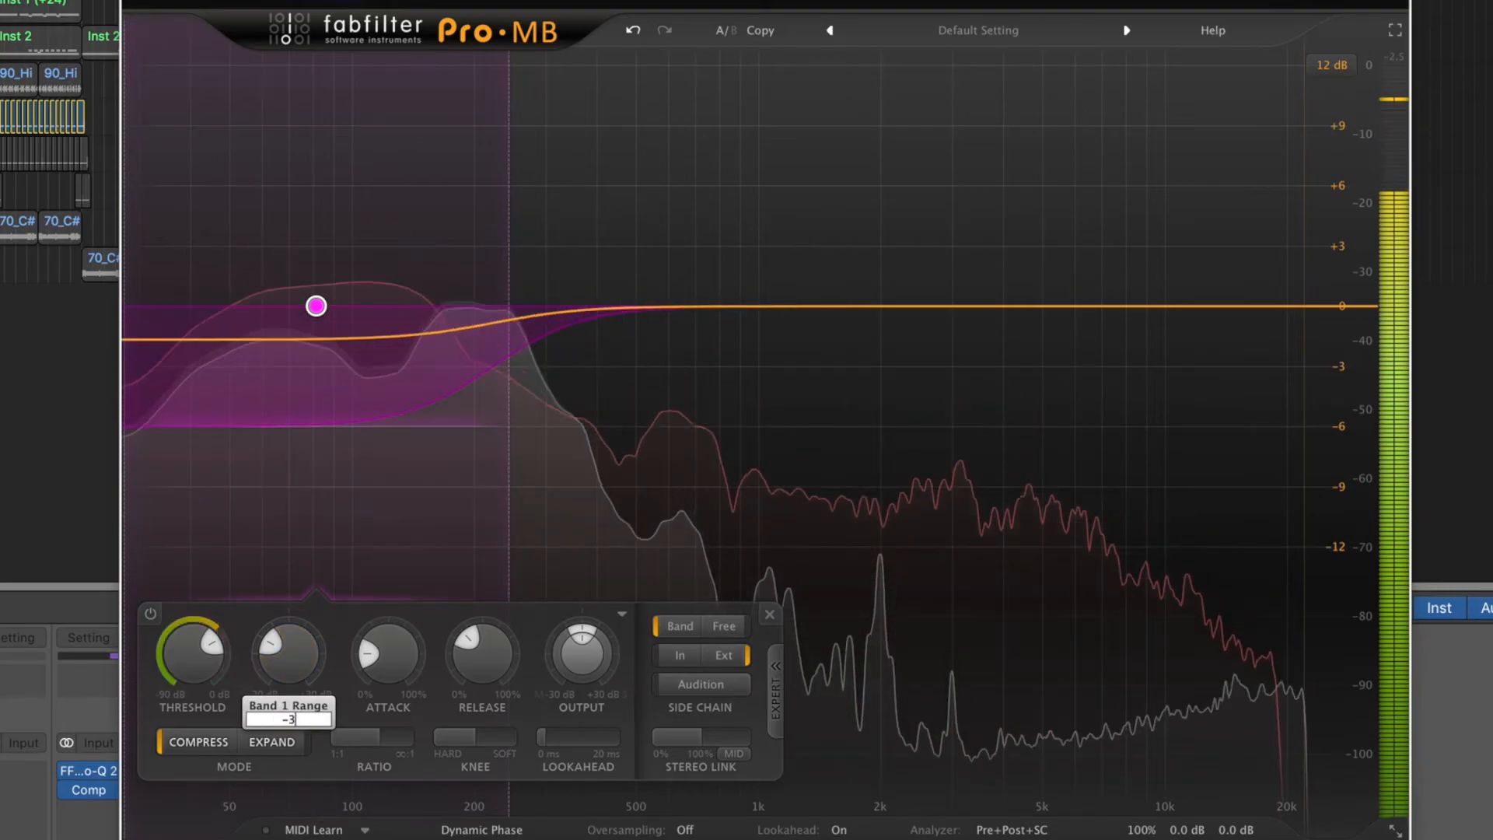
key("Return")
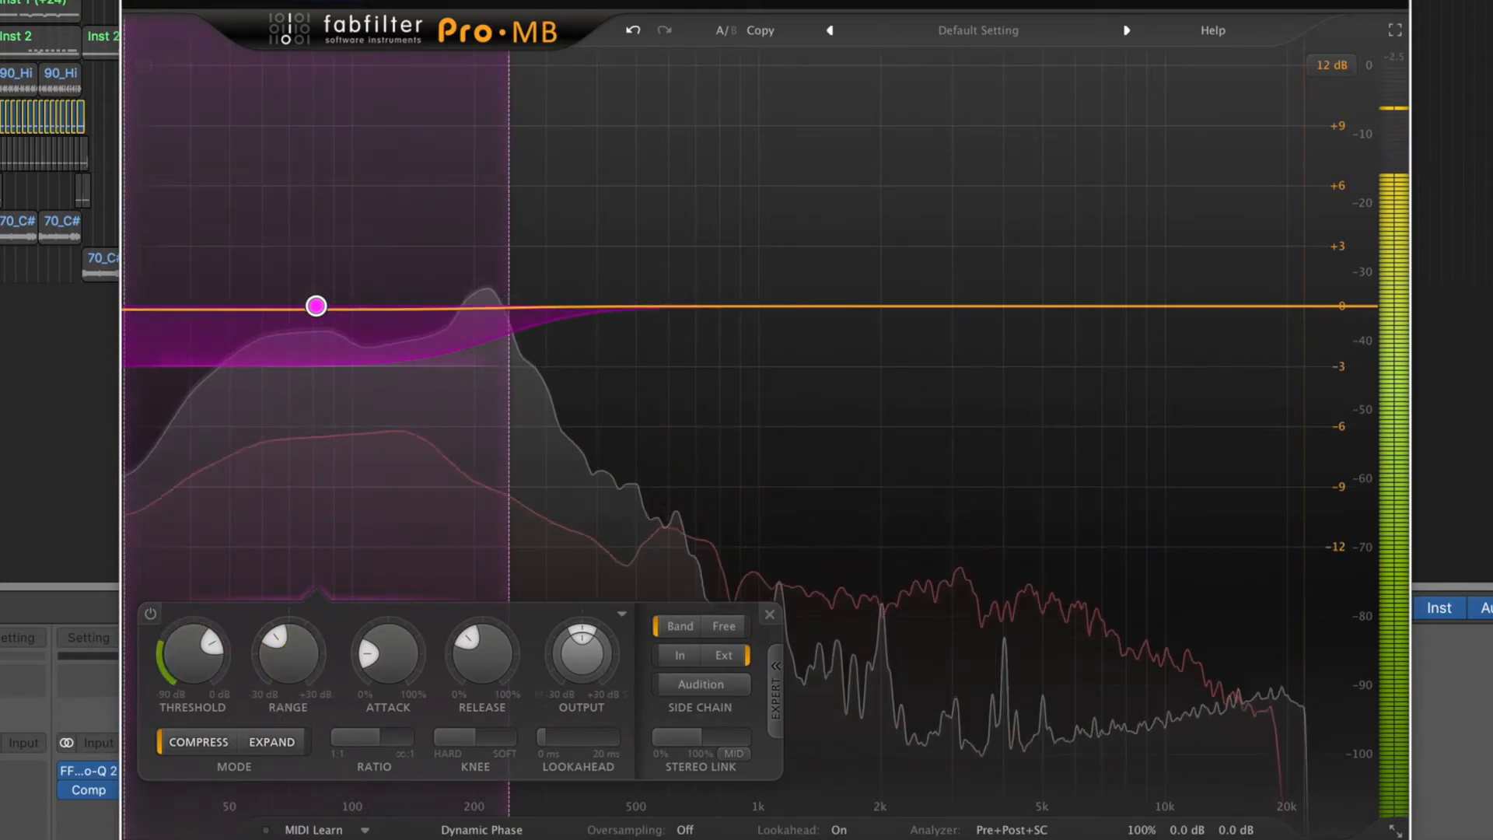
key("space")
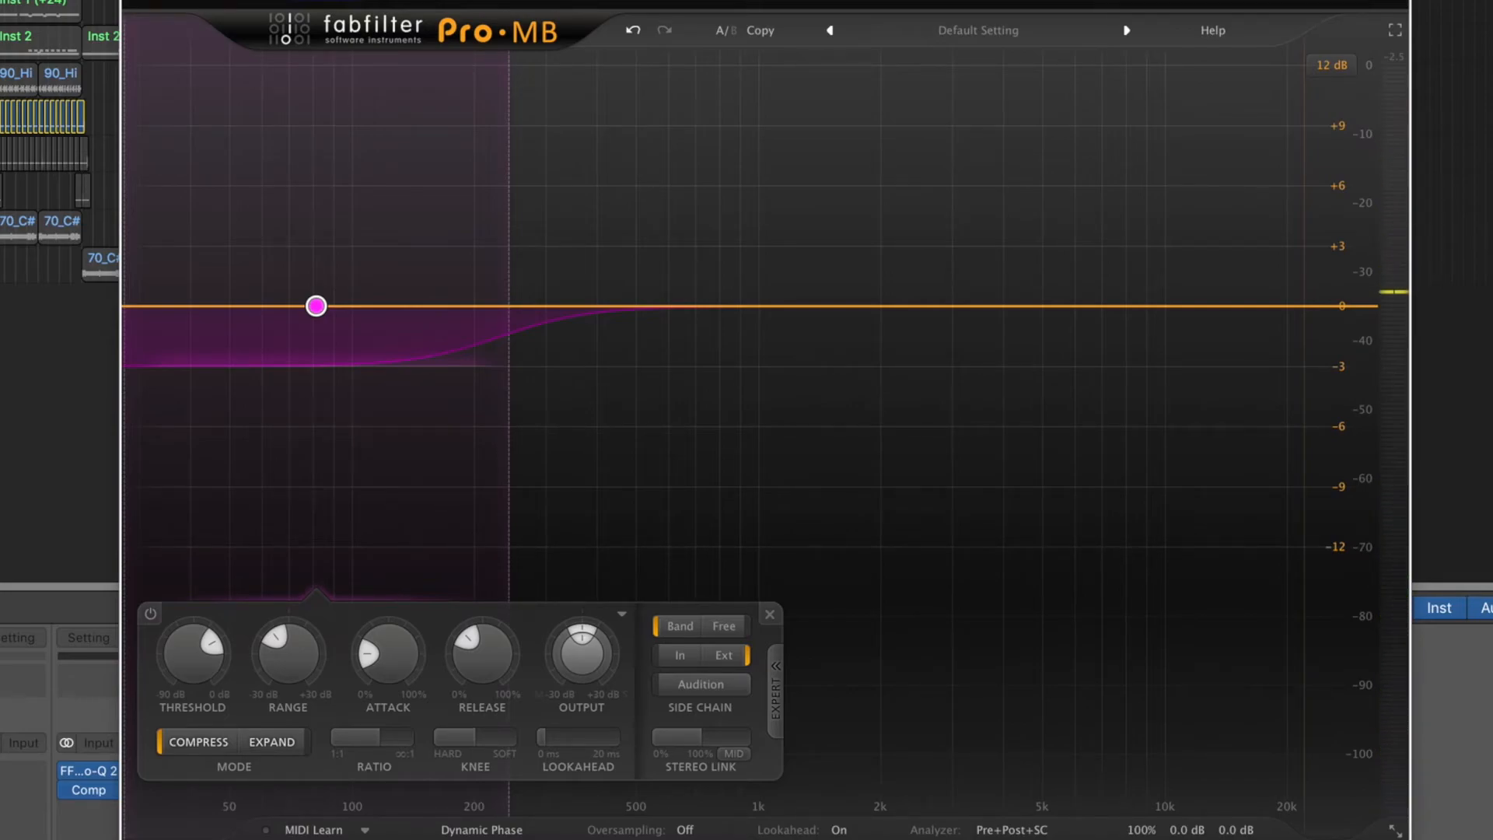
Add a second Pro-MB band during playback and centre it at about 2896 Hz while soloing it, then unsolo it.
key("space")
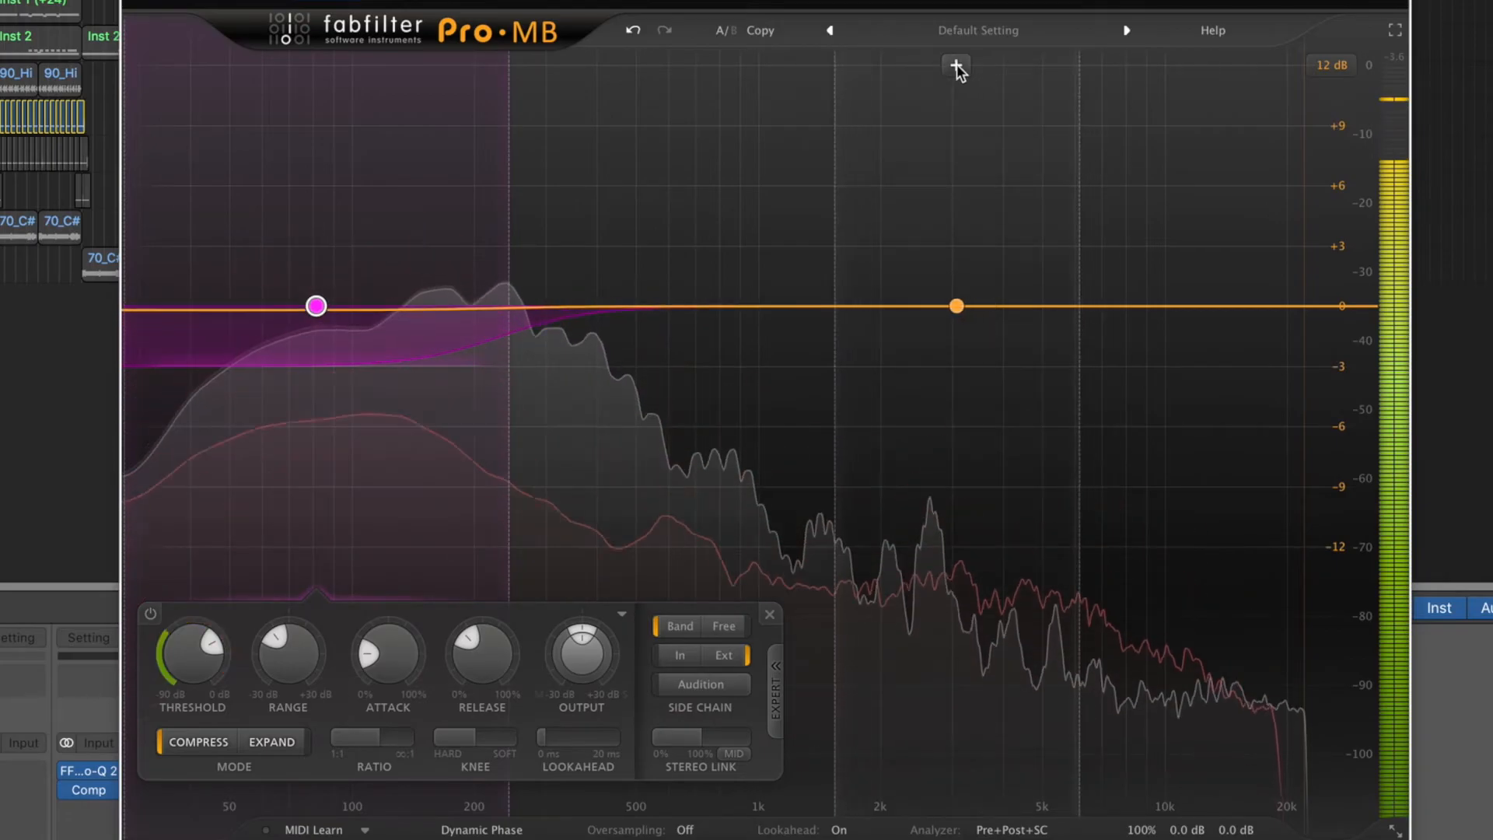
left_click(989, 68)
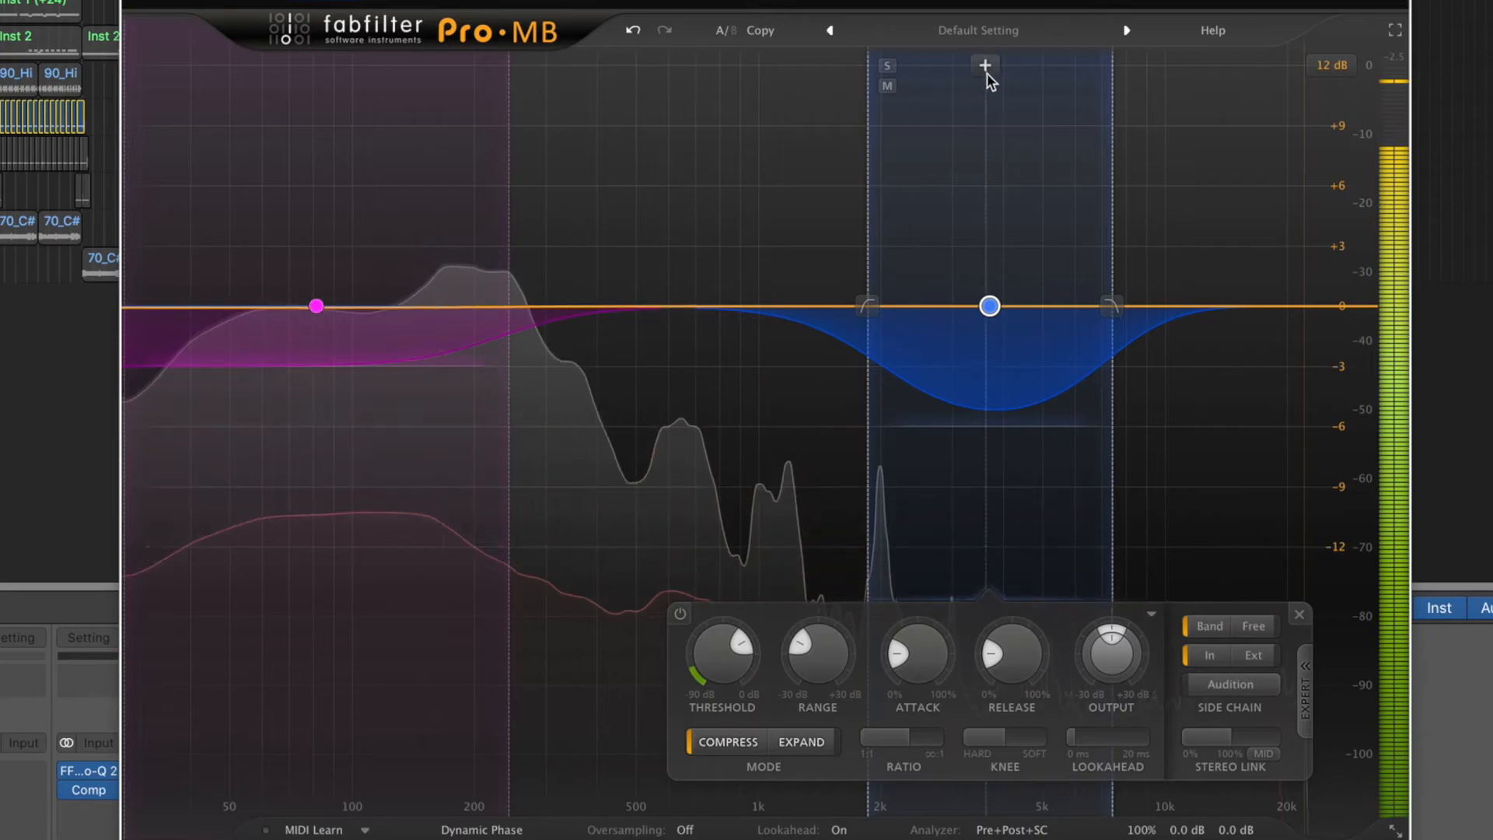
left_click_drag(990, 307, 927, 317)
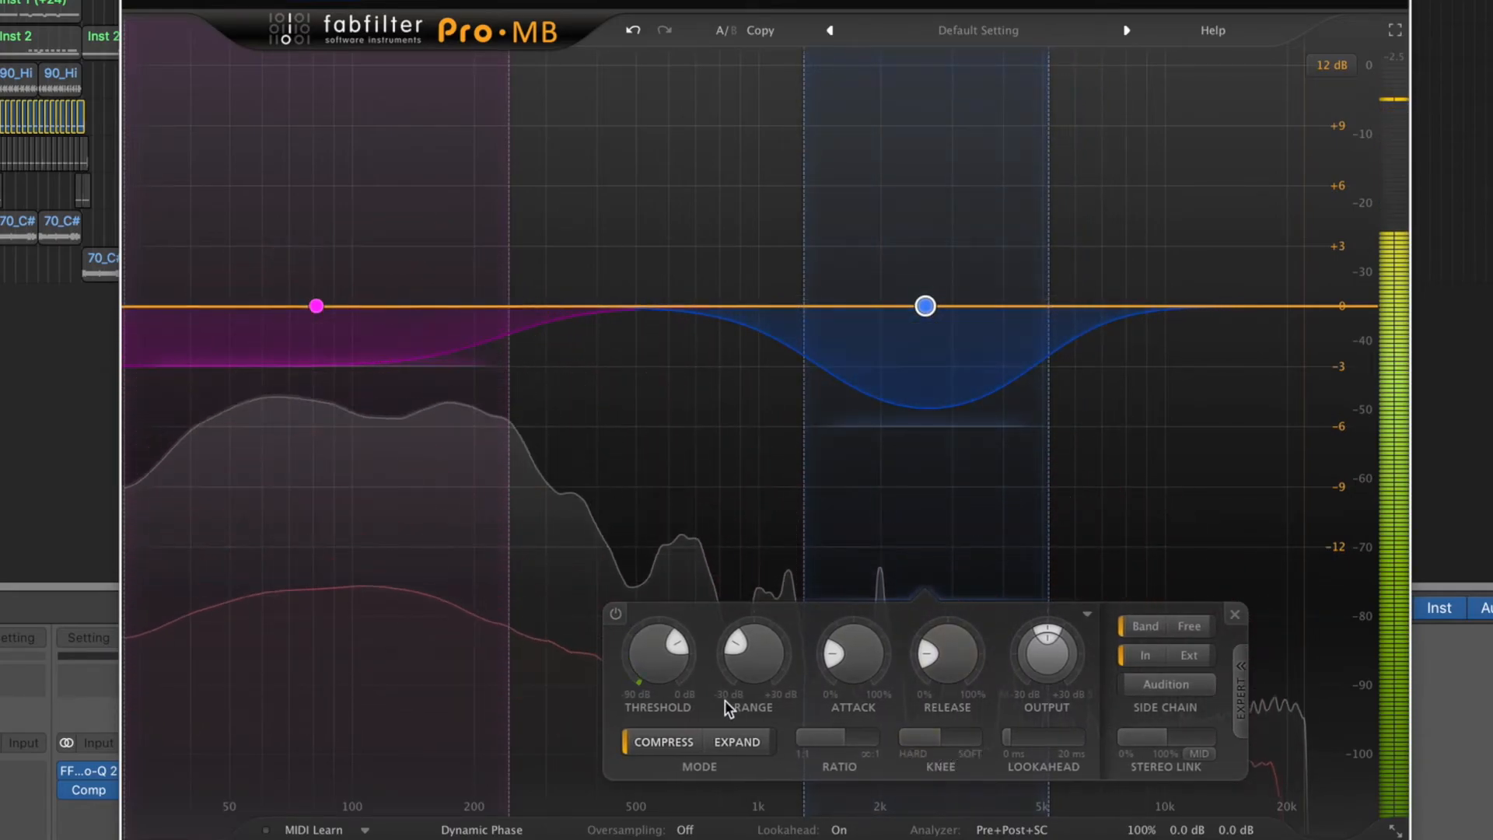
left_click(822, 65)
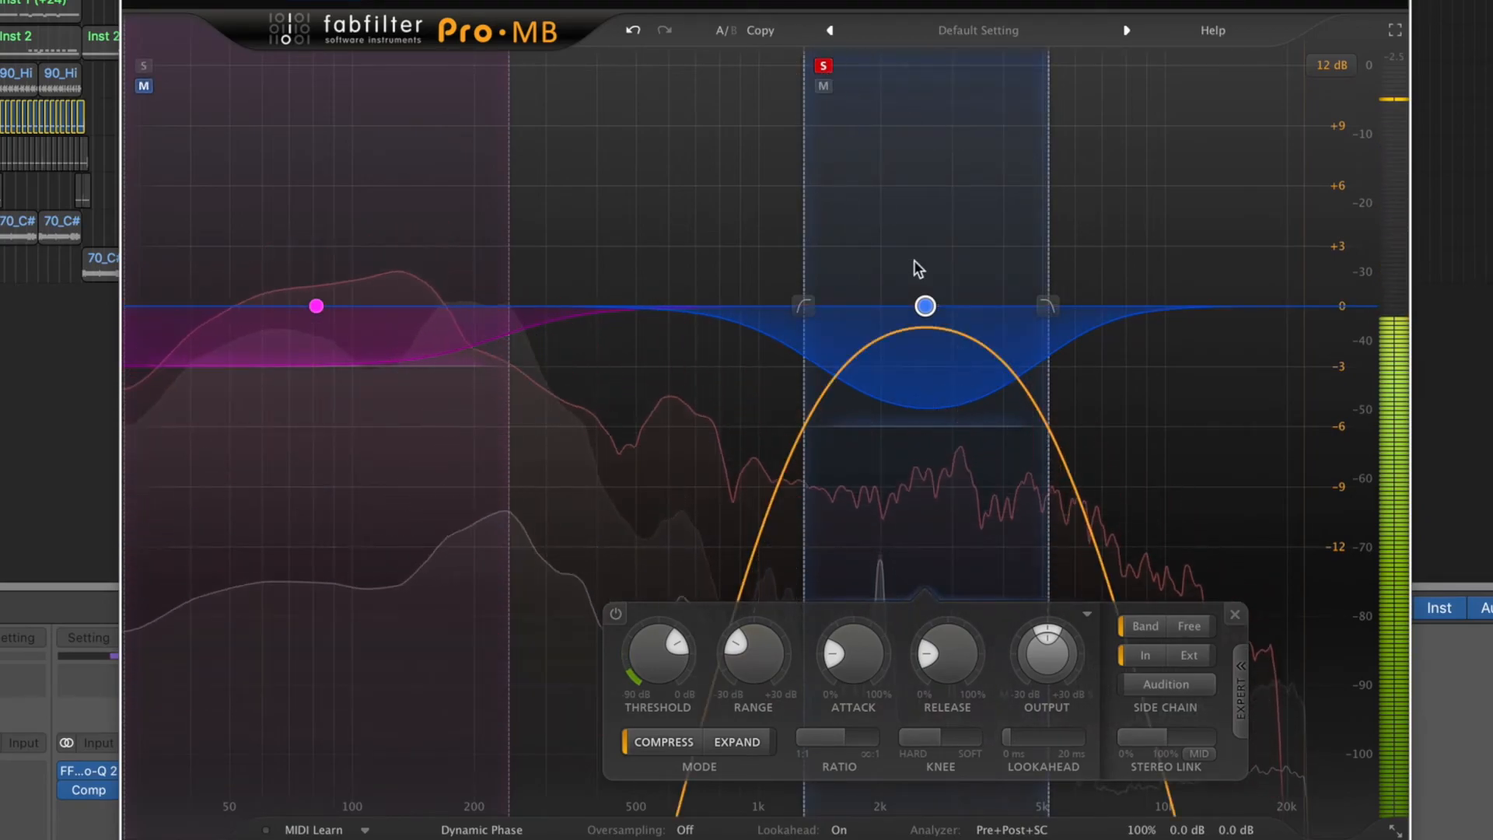
left_click_drag(925, 306, 945, 307)
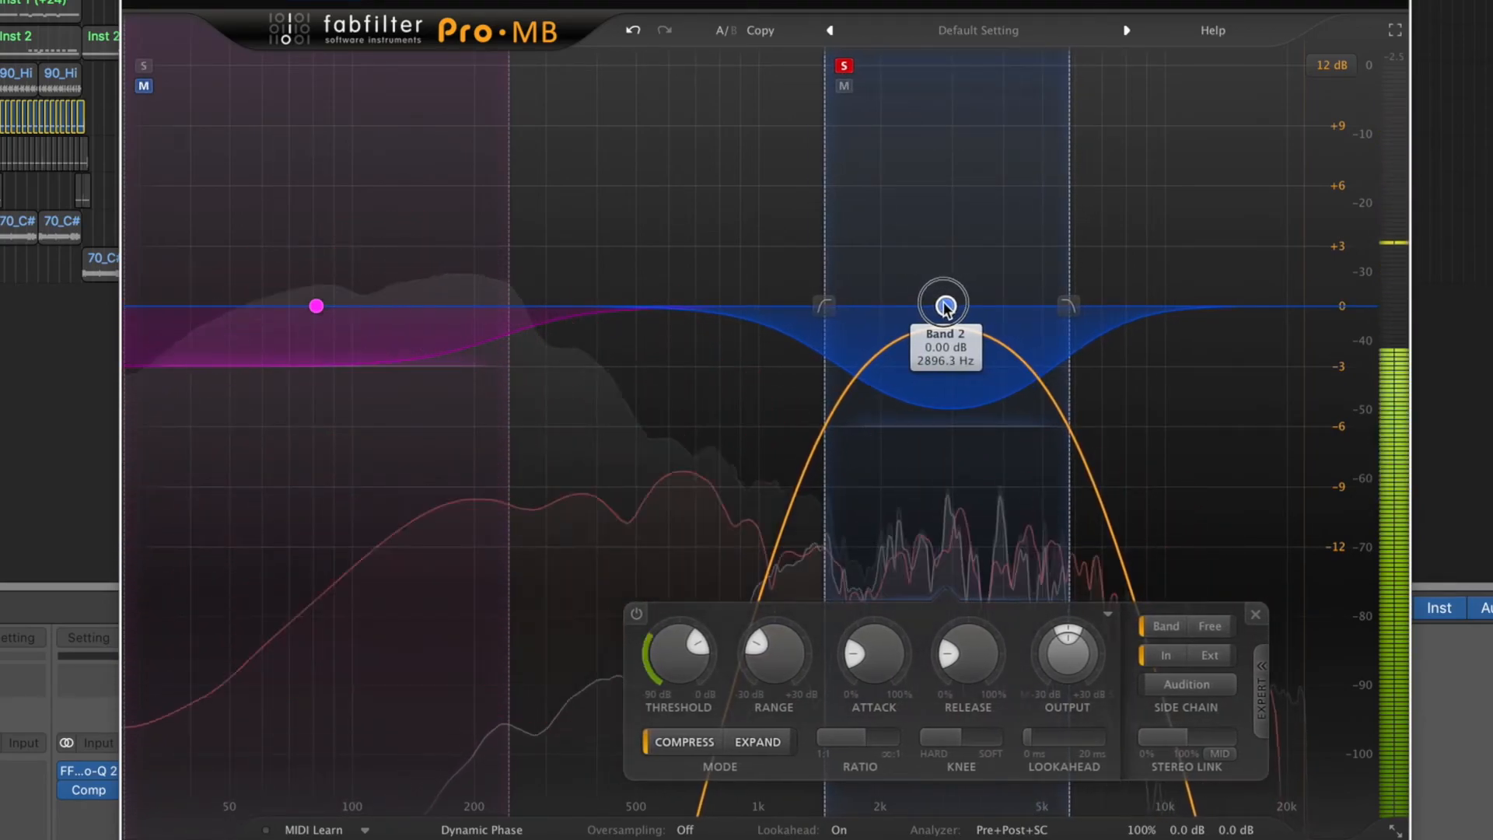
left_click(845, 66)
Set band 2's threshold to about -53 dB, its attack to the minimum and its side chain to external, and listen to the result.
left_click_drag(691, 674, 658, 661)
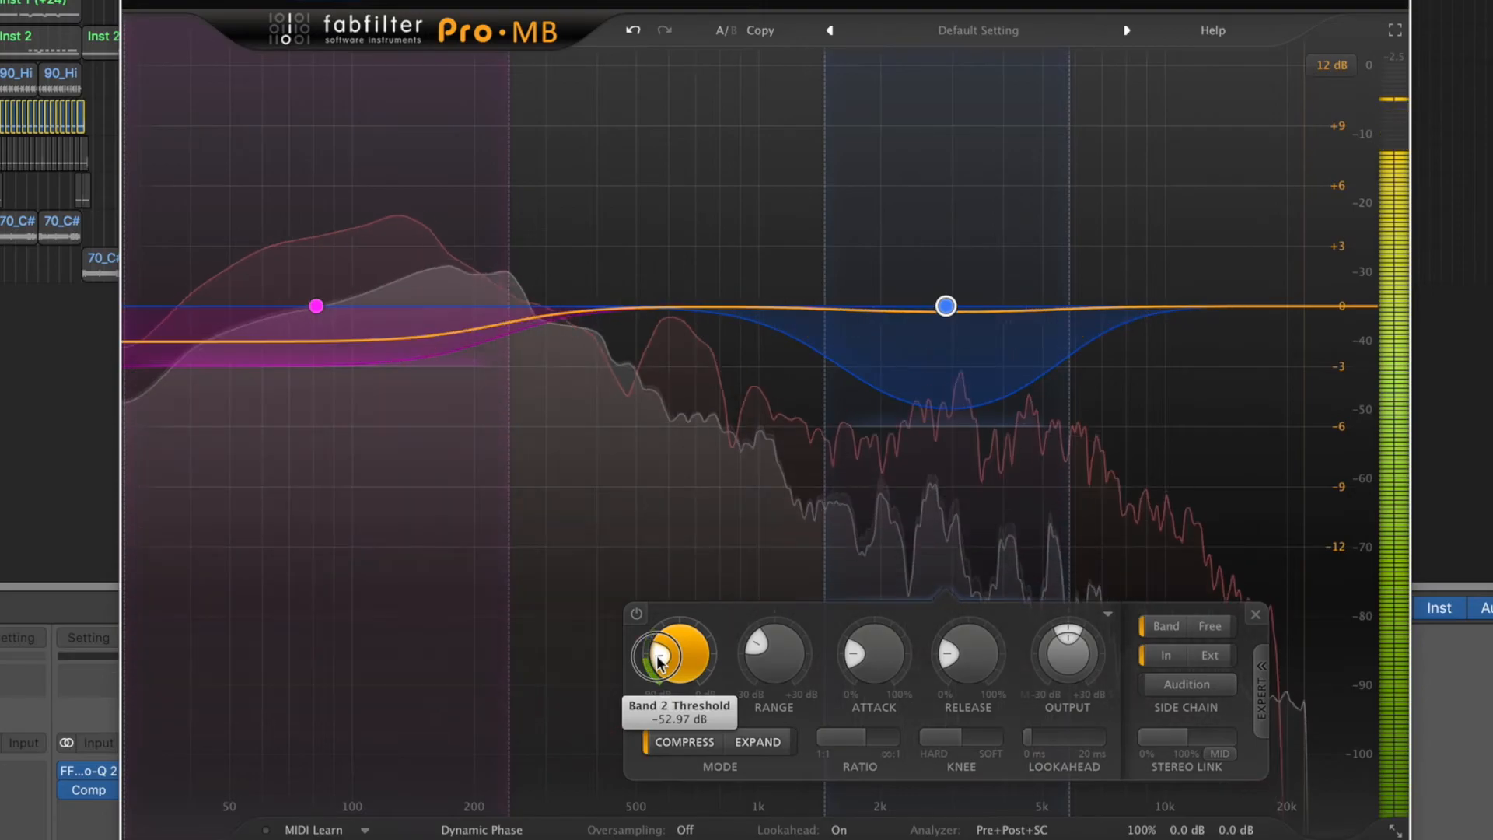
left_click_drag(880, 689, 889, 793)
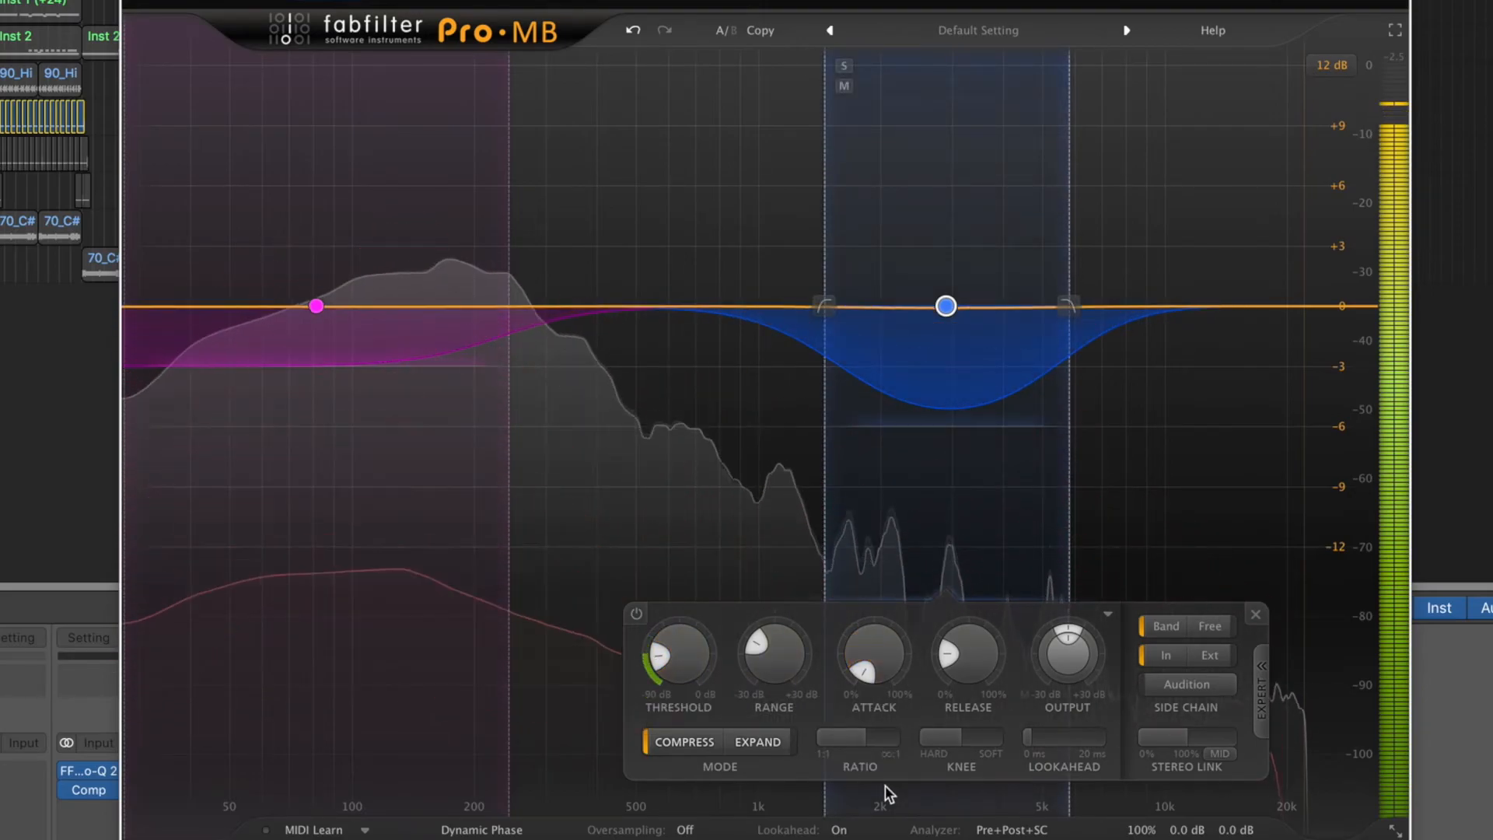
left_click(1221, 657)
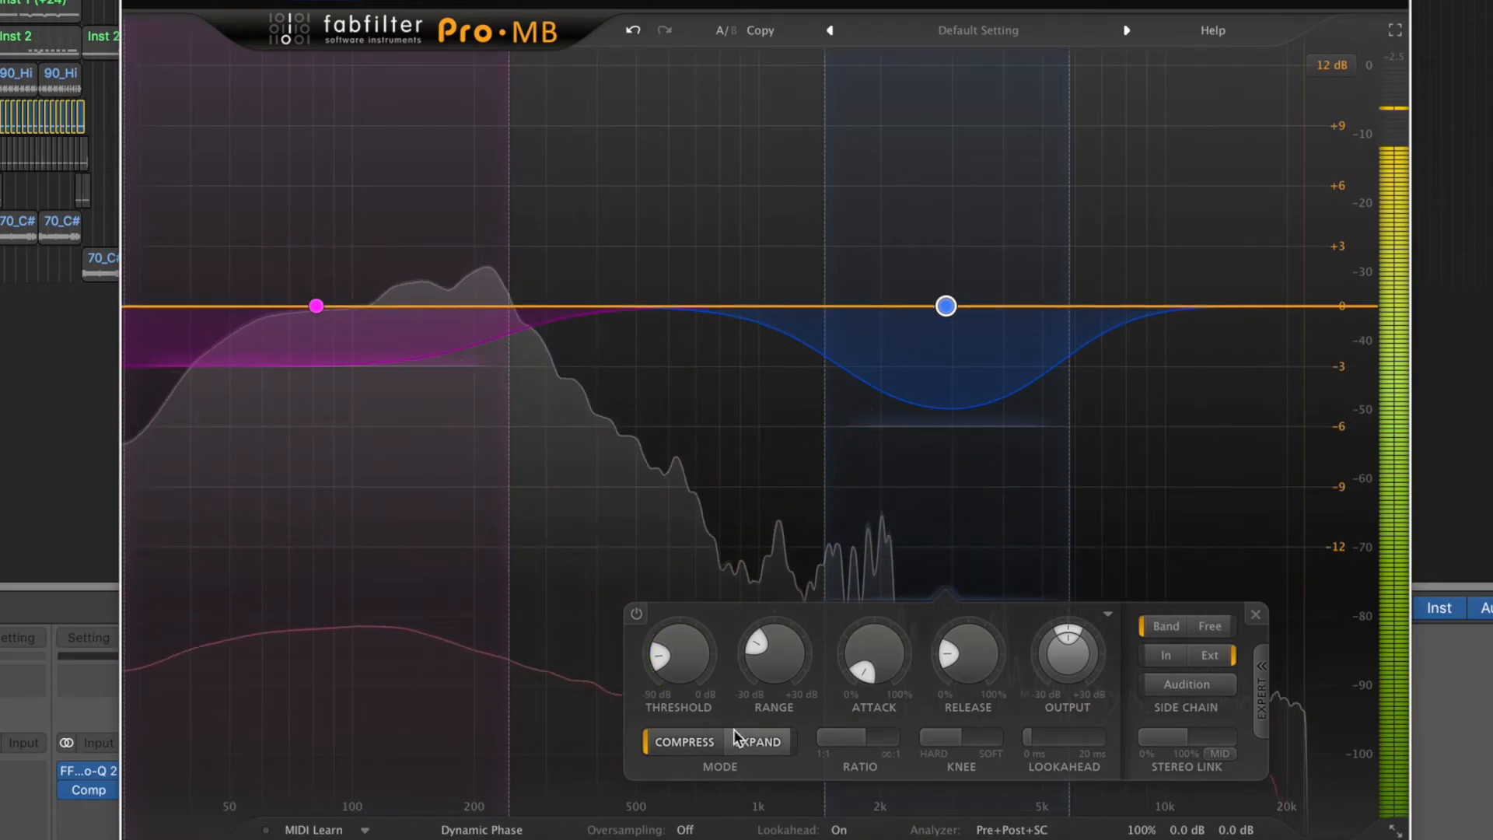
mouse_move(735, 731)
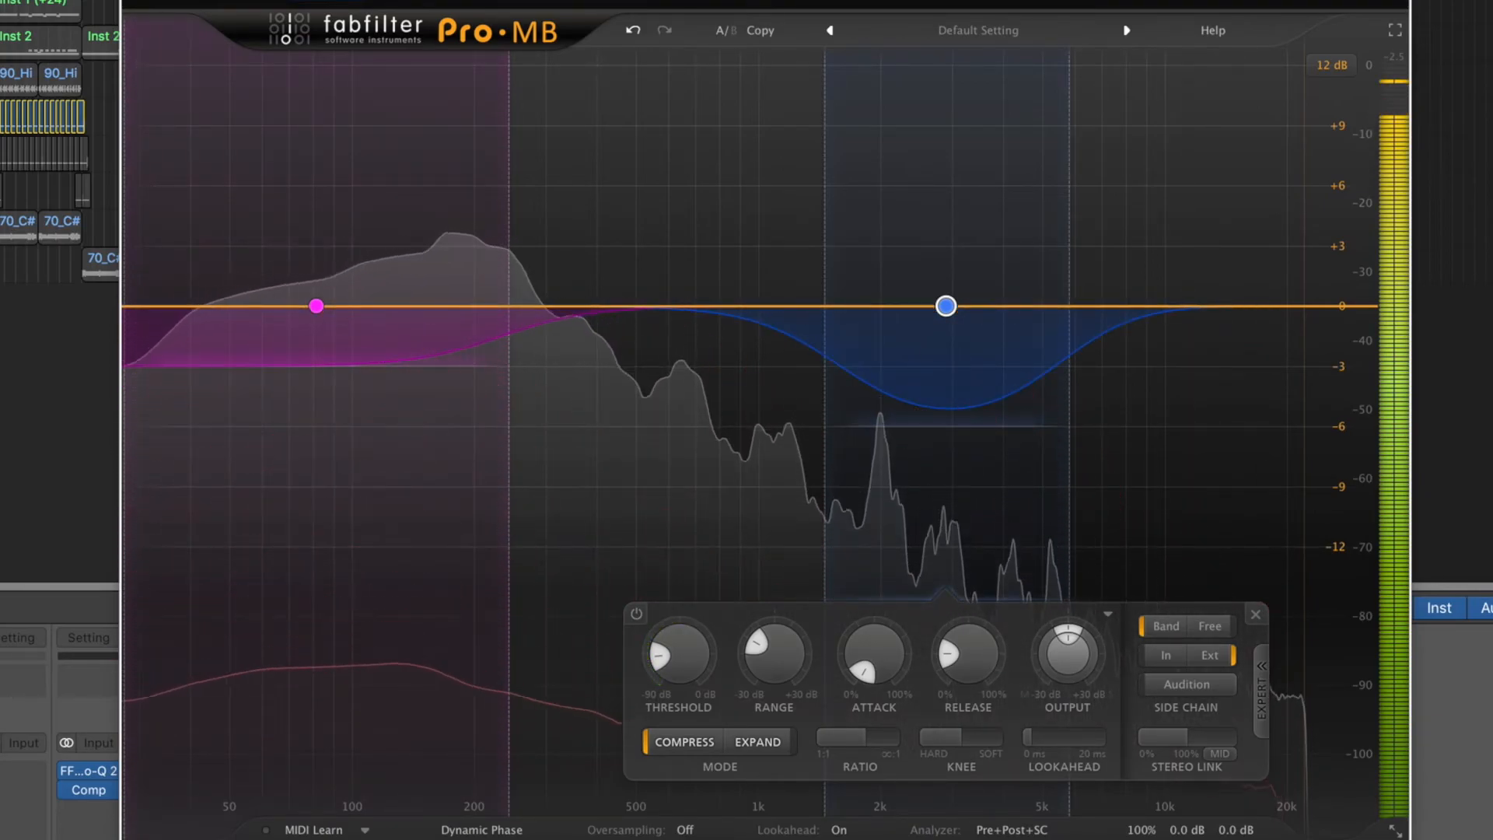
key("space")
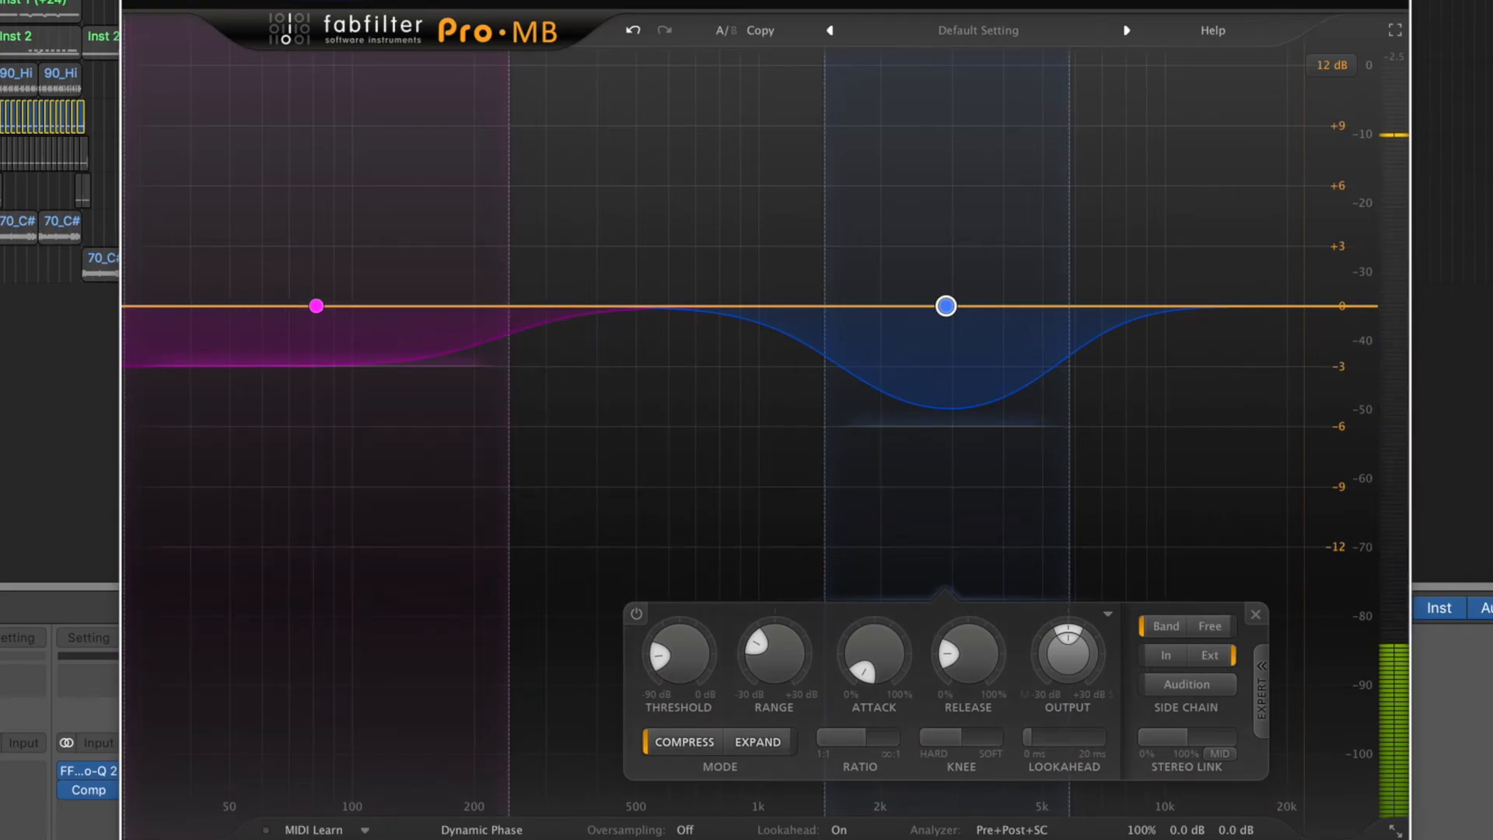
Compare the full mix with the Channel EQs on Inst 3 and the kick and Pro-MB bypassed, and switch them back on.
key("space")
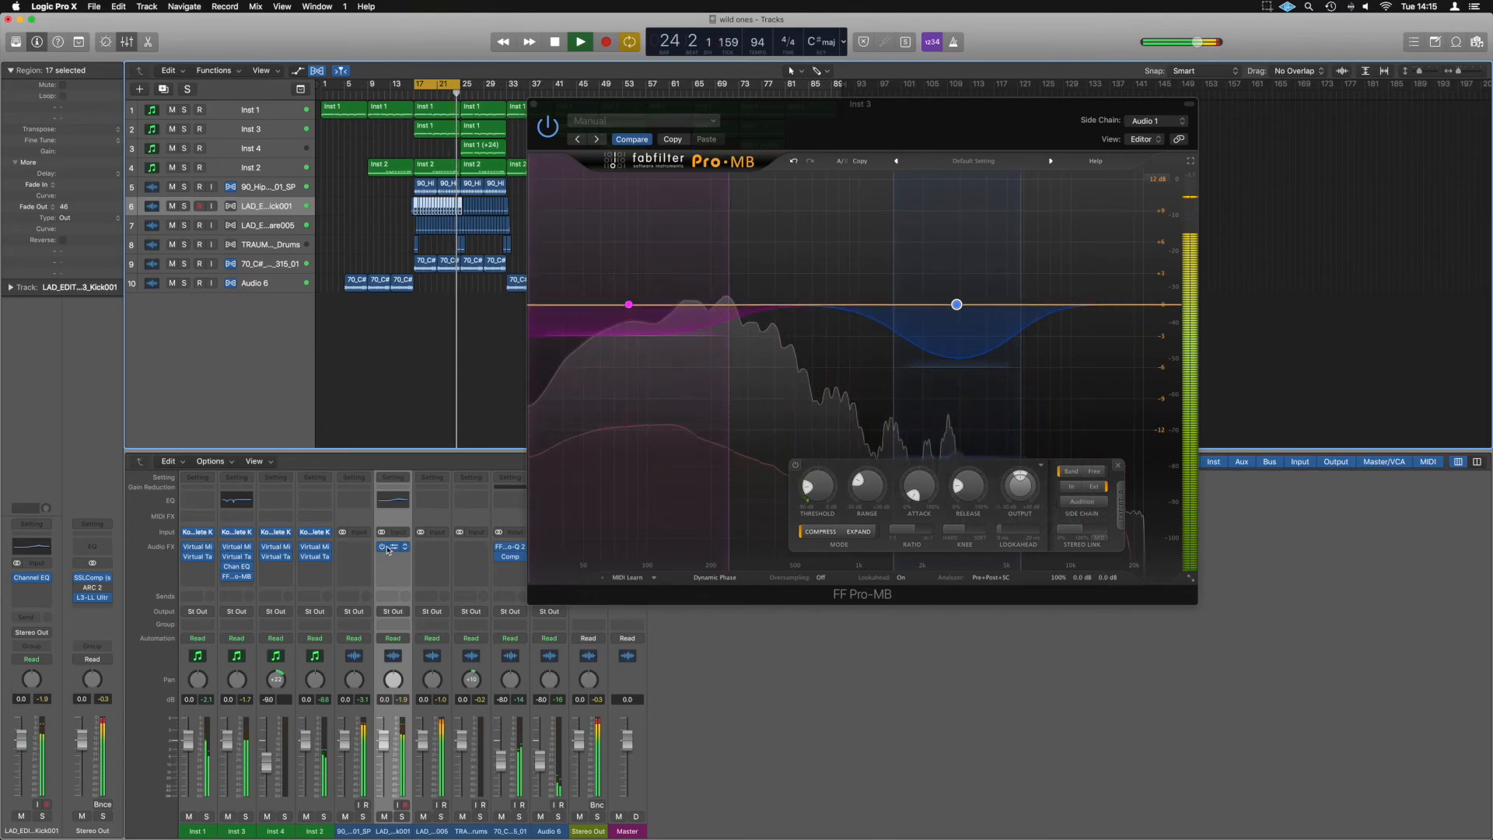
left_click(226, 577)
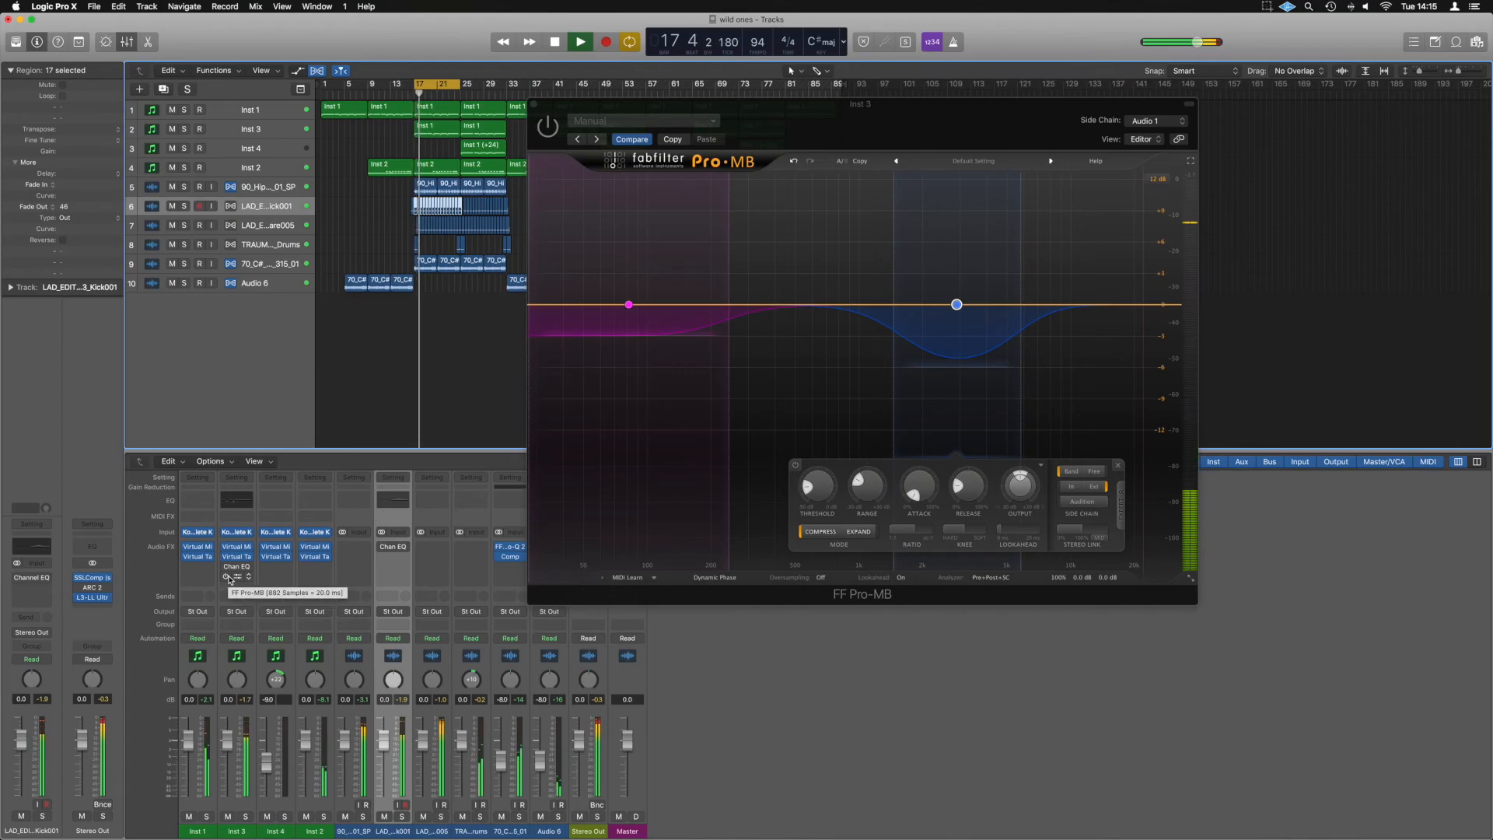
key("space")
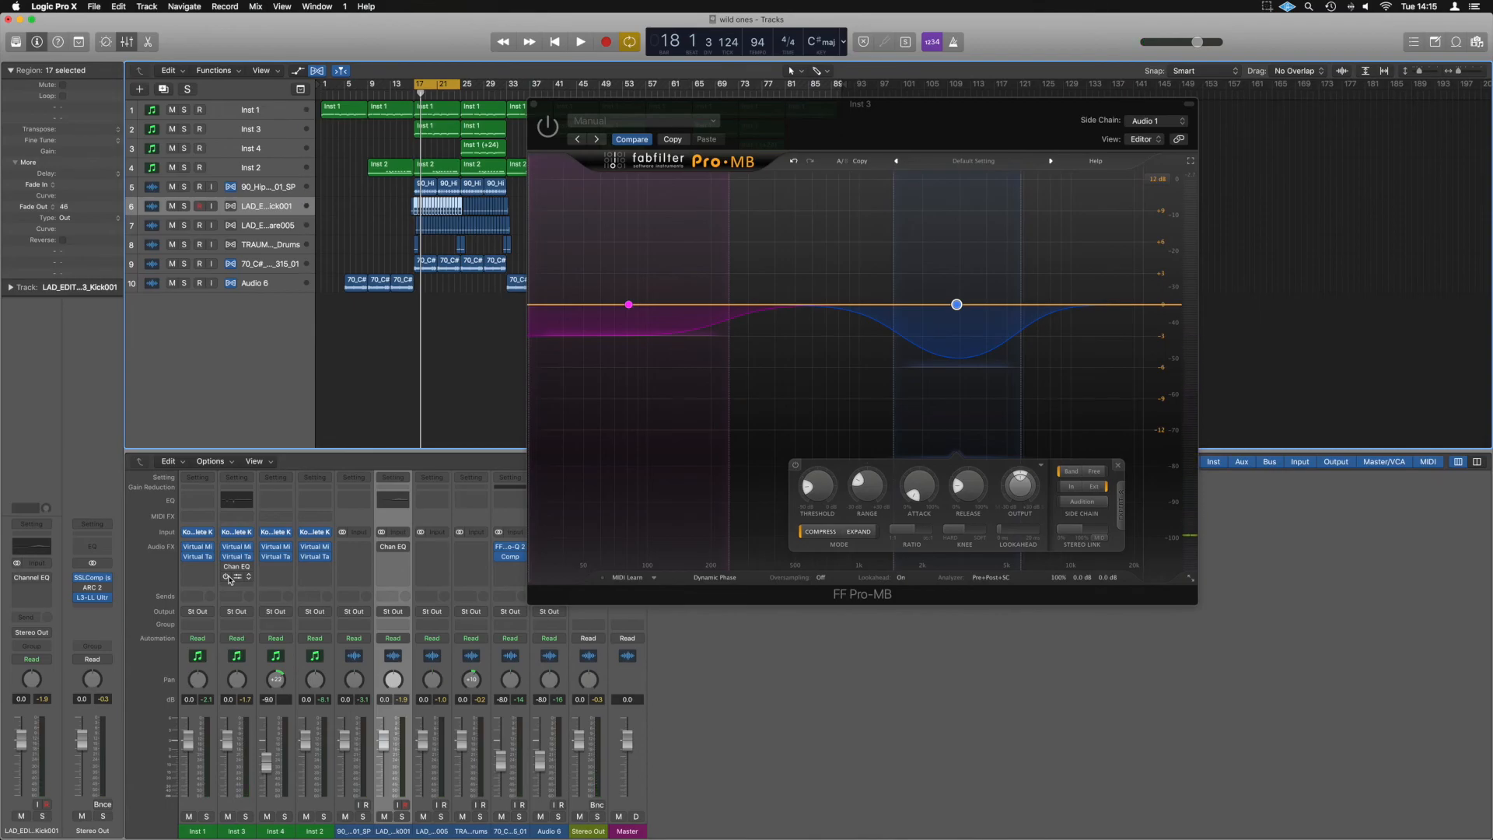
left_click(382, 548)
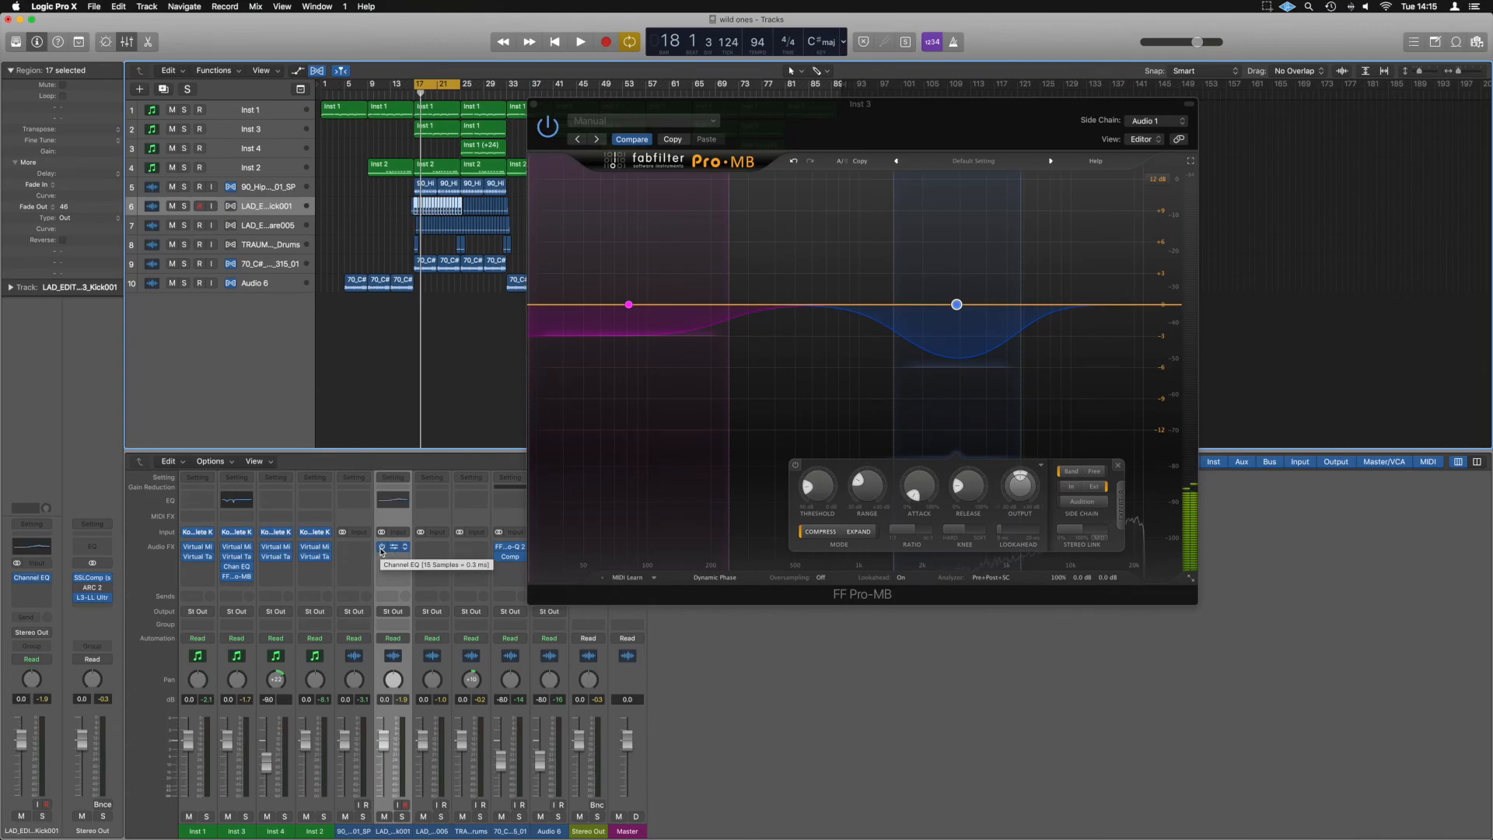